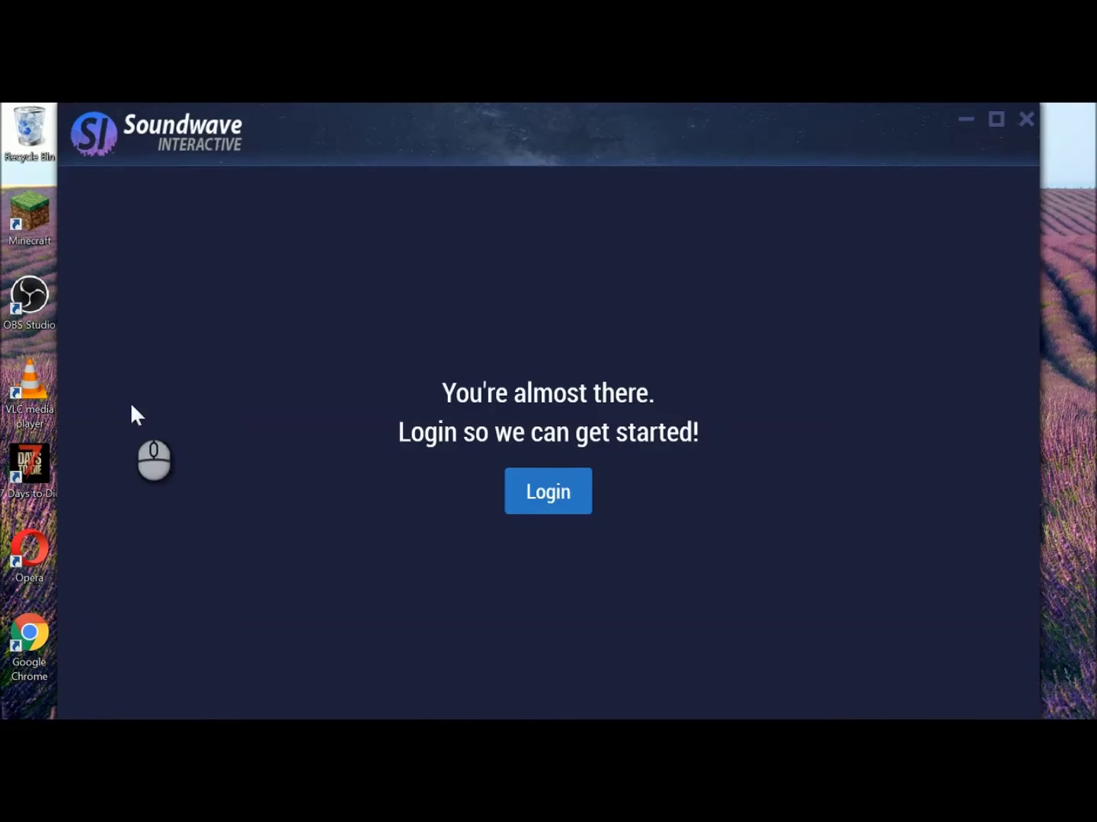
Start signing in to Soundwave Interactive with a Beam account from the welcome screen.
left_click(564, 489)
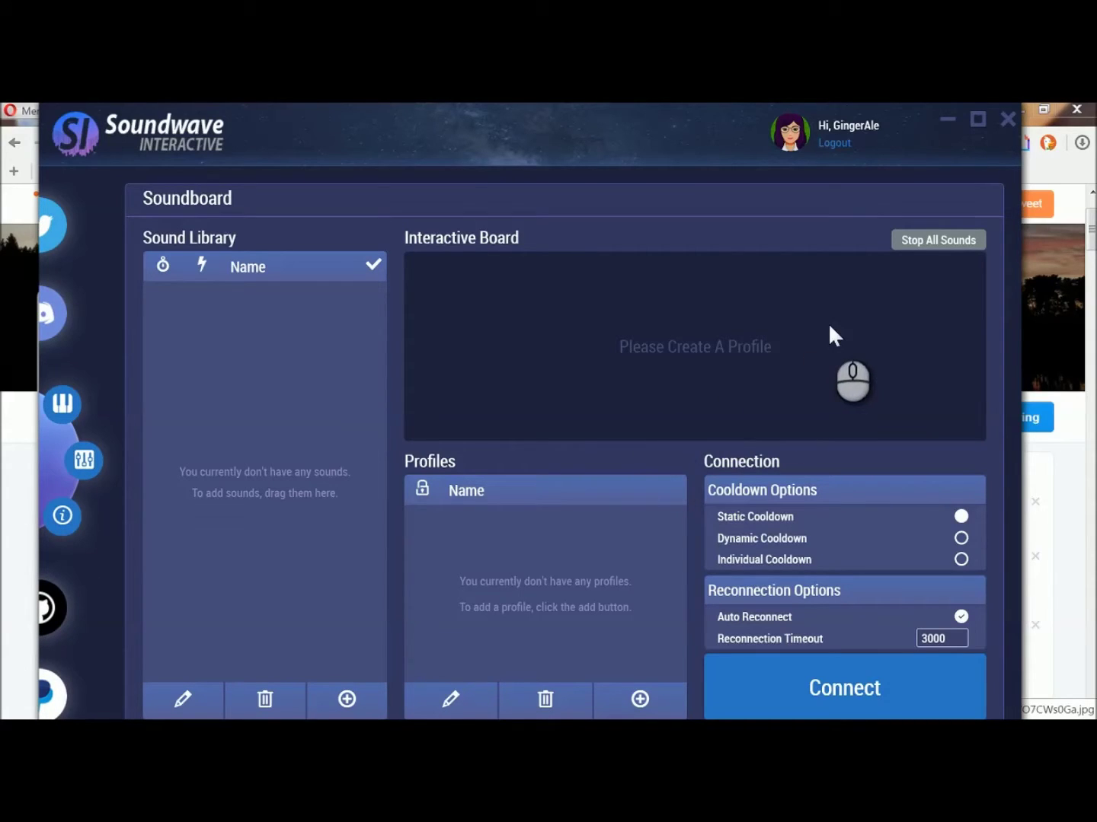
Bring the Opera window with the developer's Twitter profile page to the front.
left_click(1037, 107)
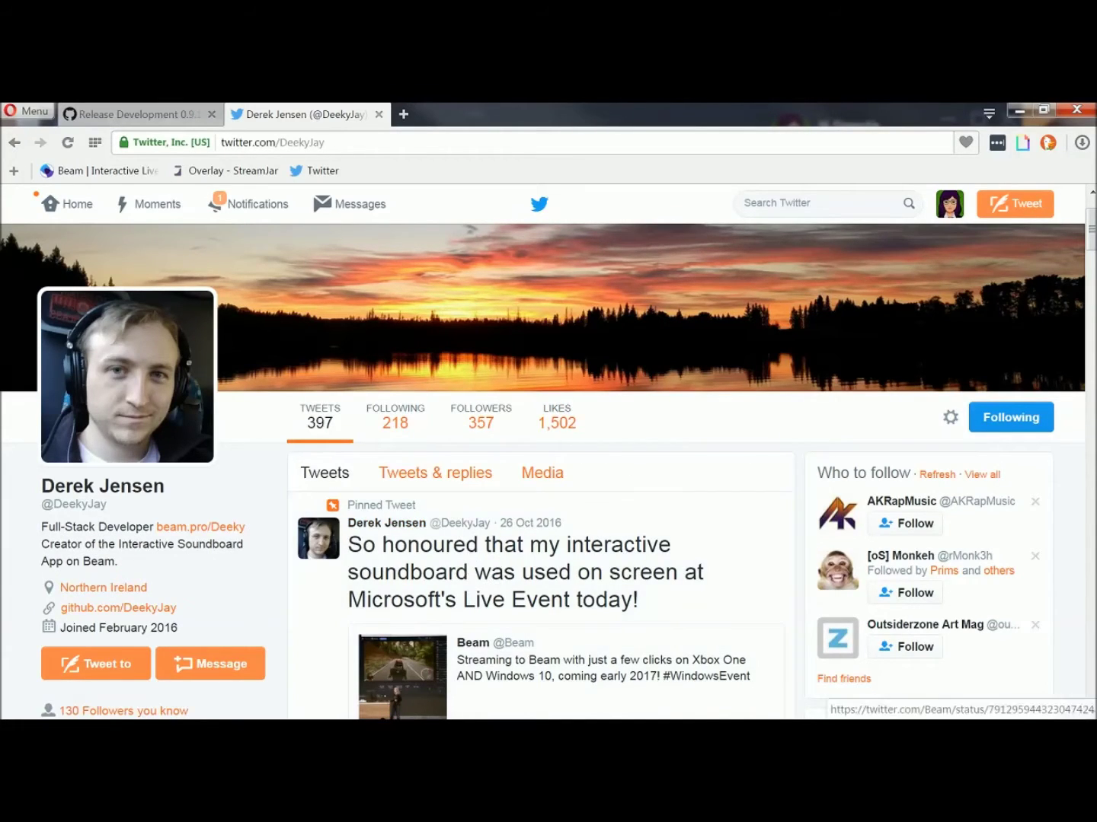
Minimize the Opera browser to return to the empty Soundwave Interactive soundboard.
left_click(1019, 110)
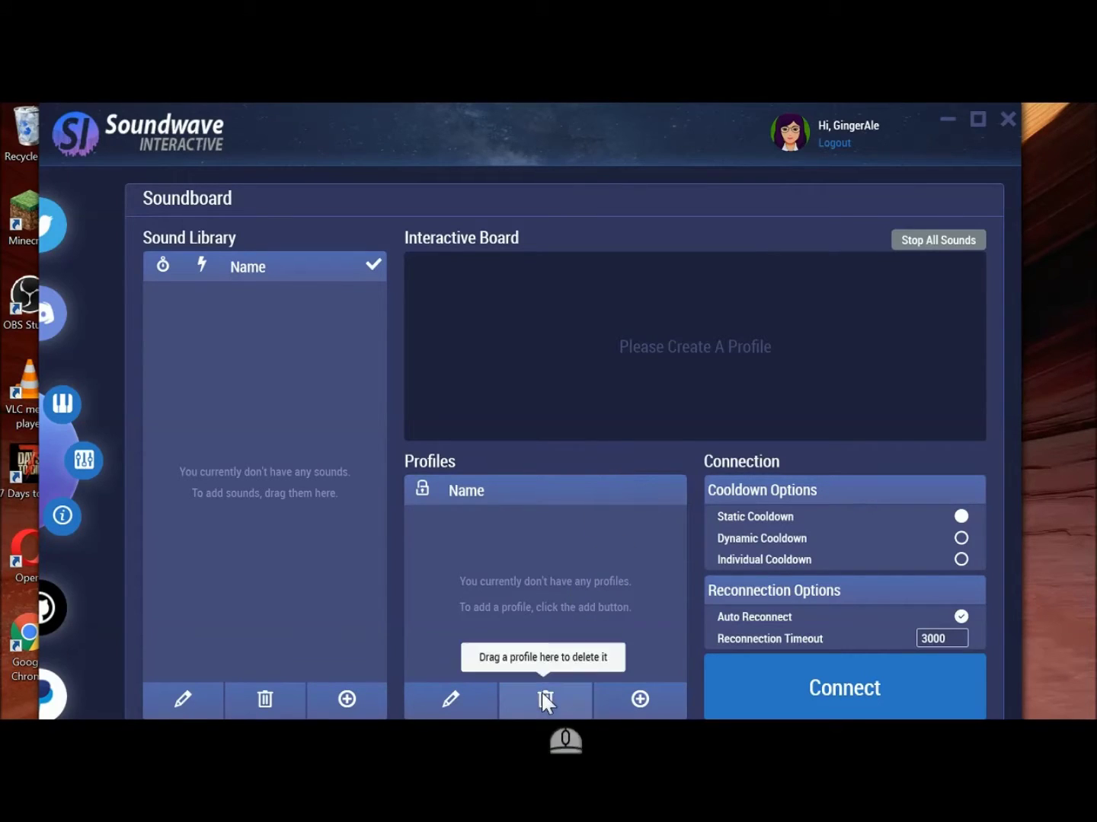
Create a new profile named Minecraft.
left_click(653, 697)
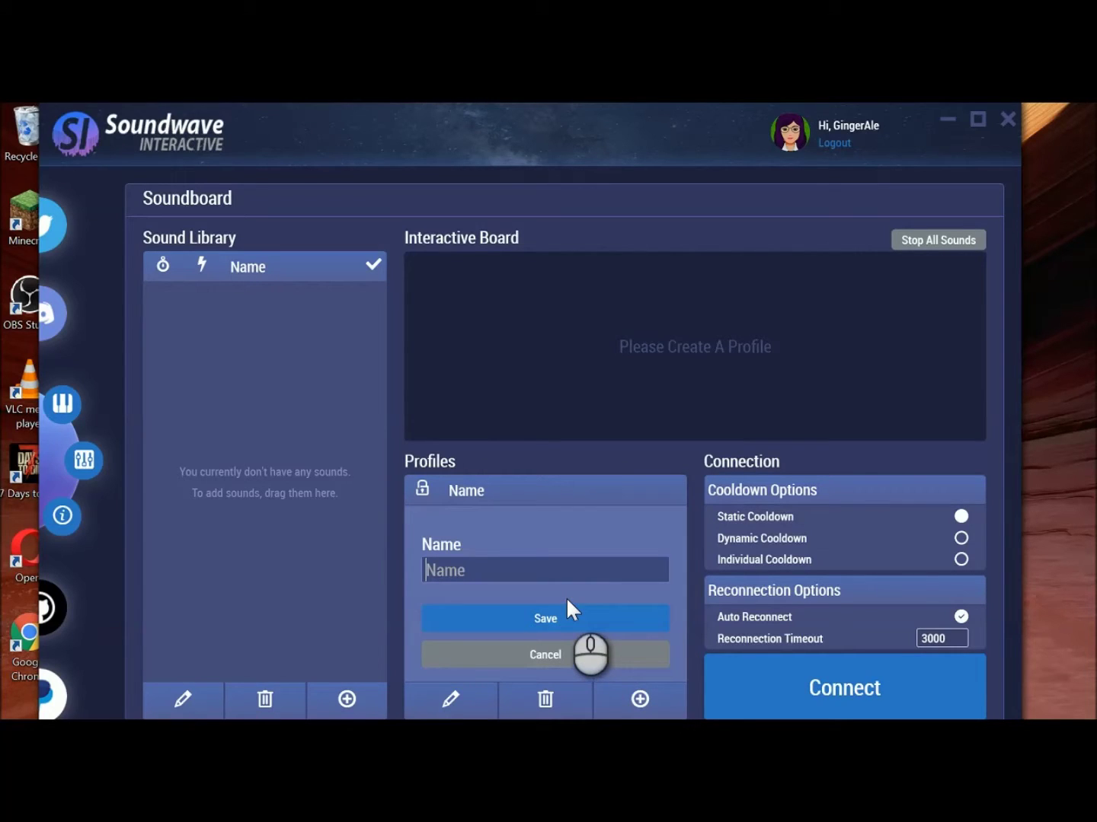
type("Minecraft")
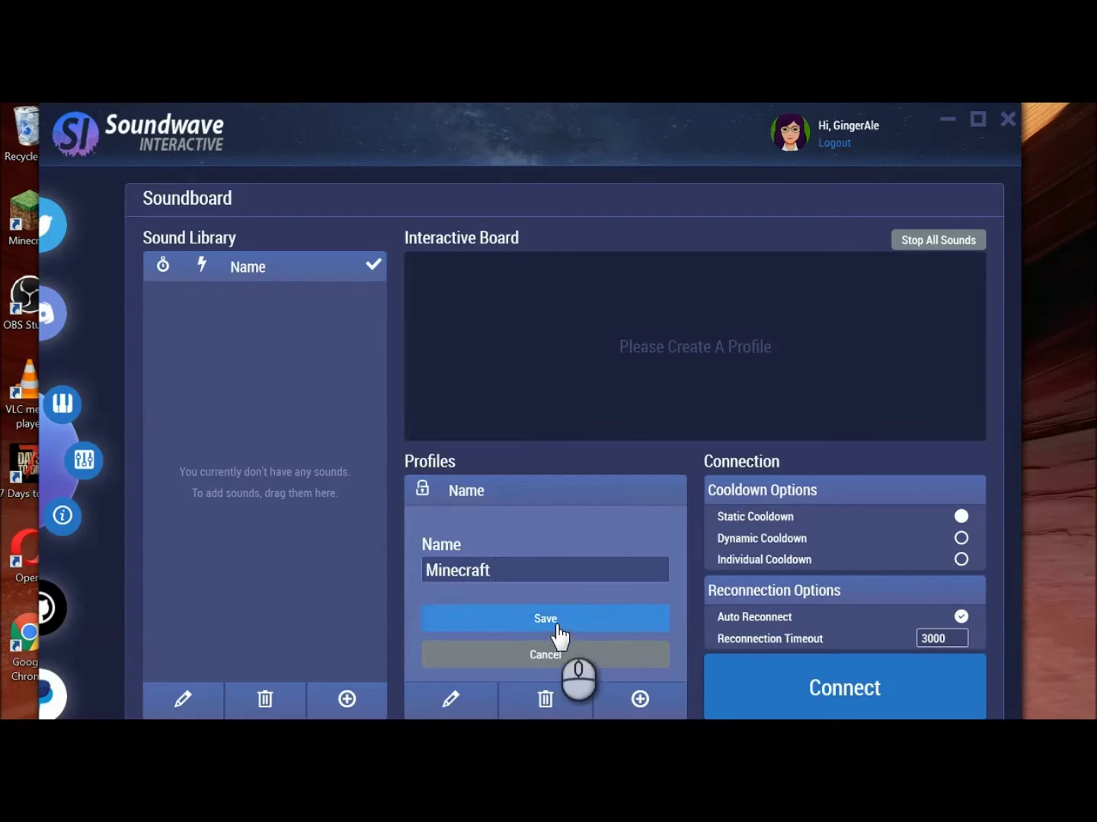
left_click(558, 628)
Add a Super Mario profile, then open the Minecraft board's sixteen empty slots.
left_click(640, 699)
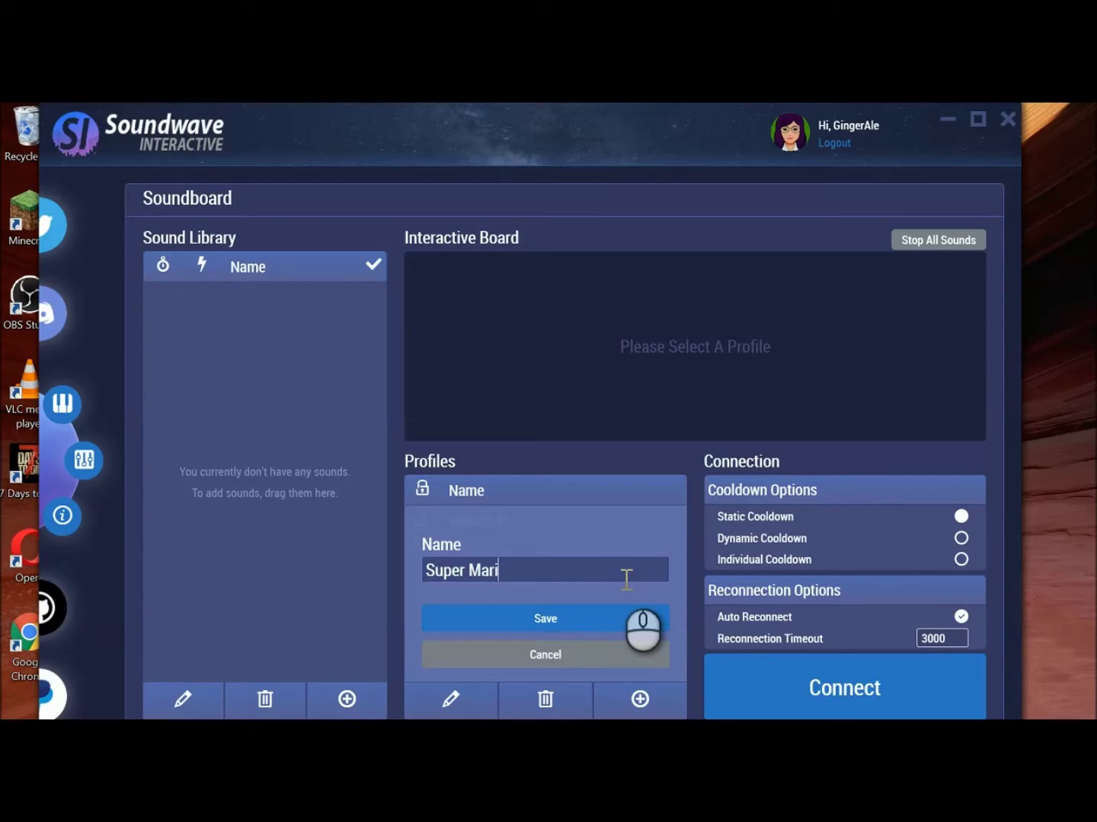
left_click(580, 616)
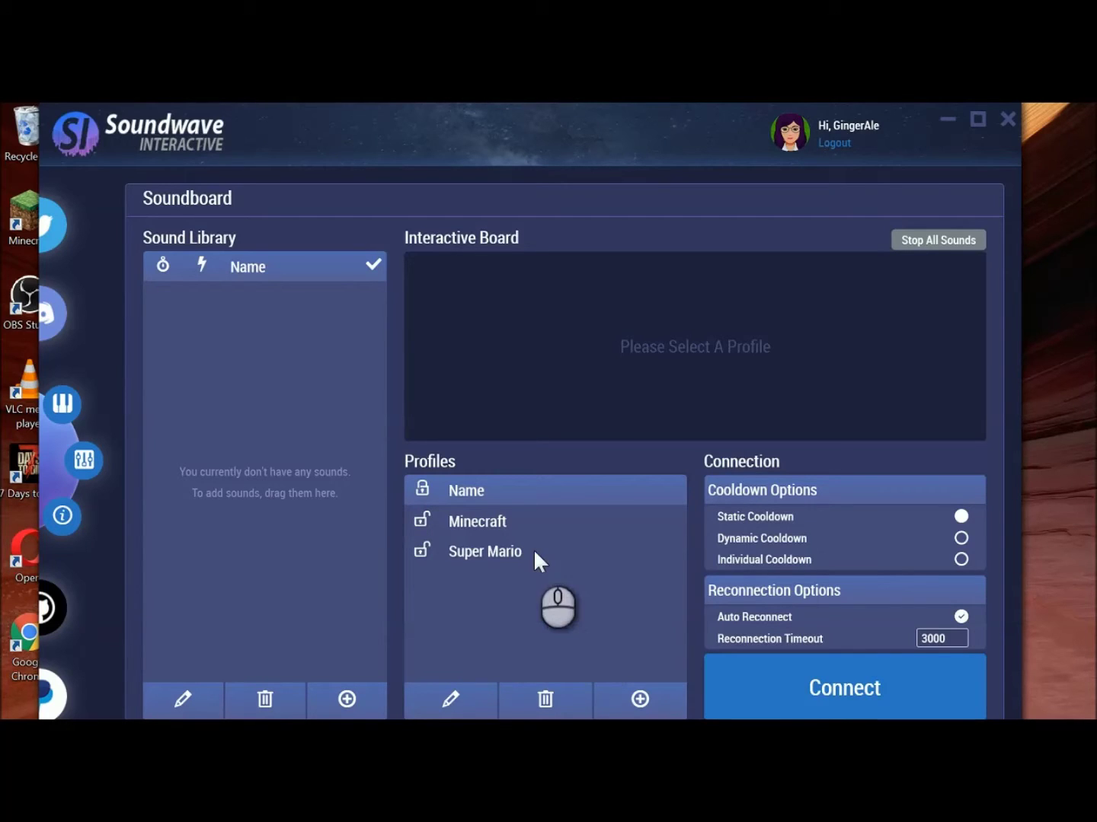
left_click(524, 524)
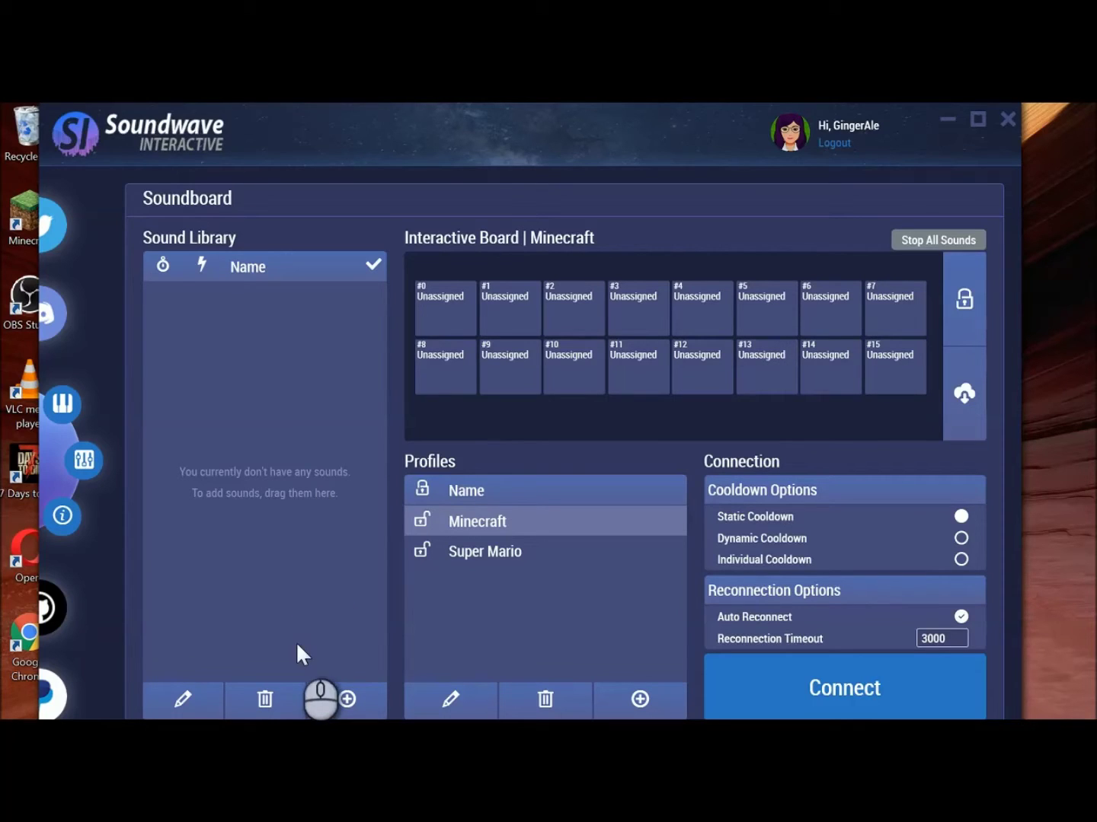
Load Bar Crowd Loop 01.wav into the library and assign it to Minecraft slots #0 and #15.
left_click(352, 703)
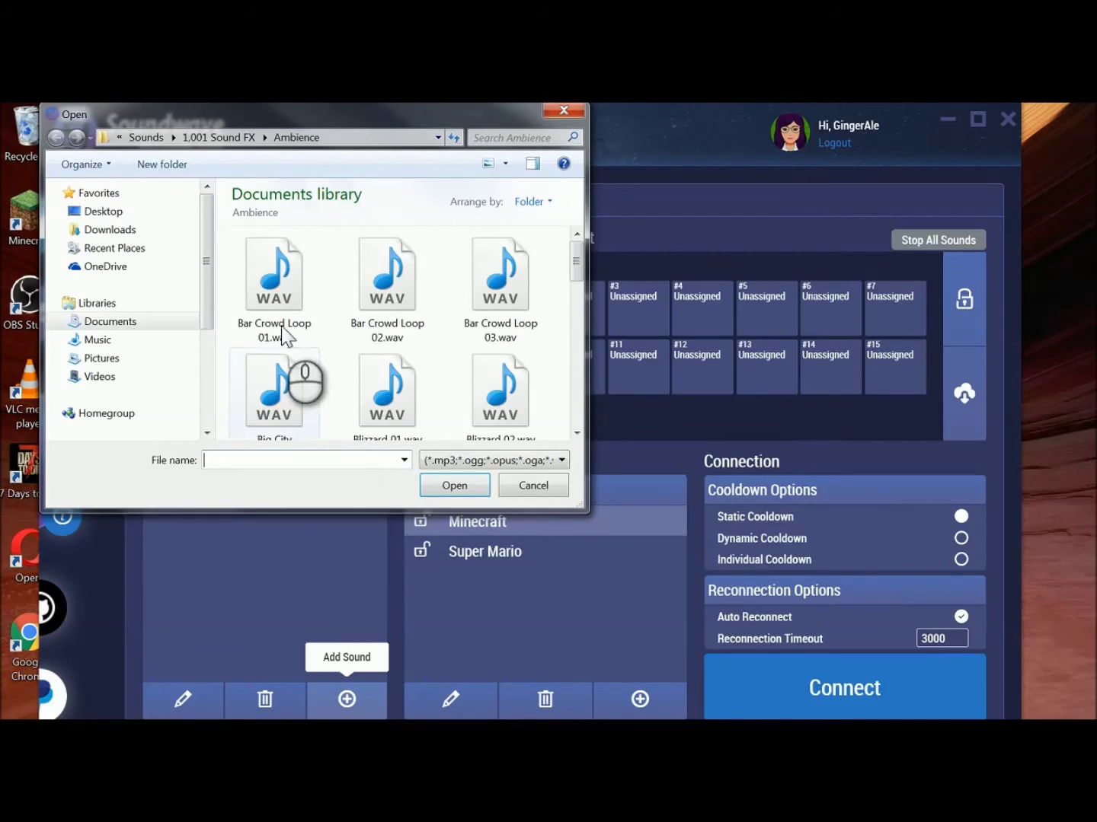
left_click(274, 305)
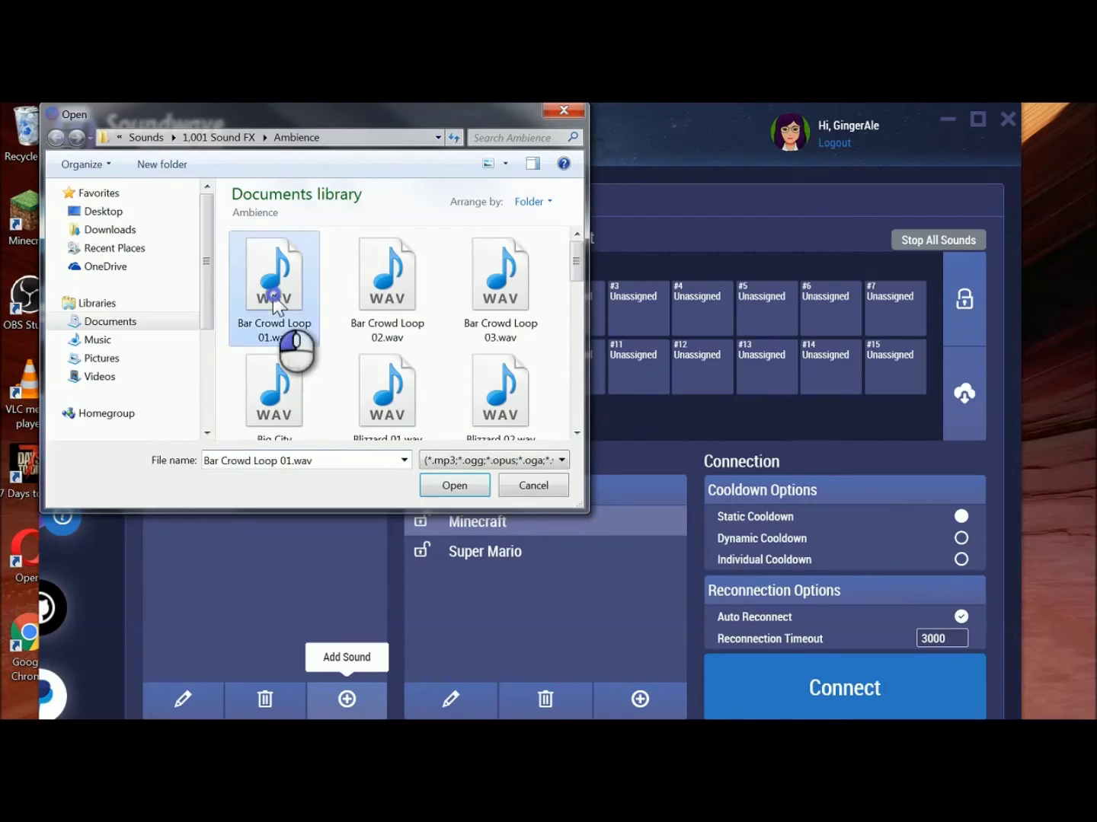
left_click(463, 488)
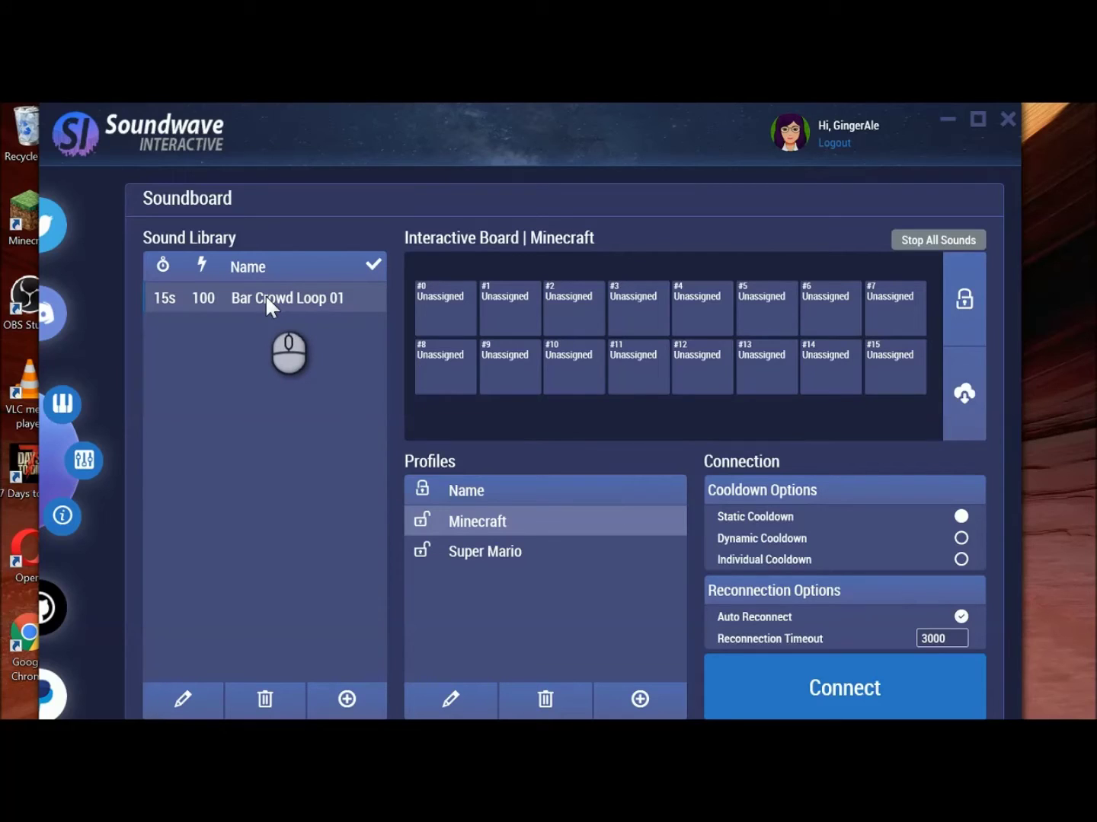
left_click_drag(265, 295, 421, 297)
left_click_drag(260, 304, 895, 373)
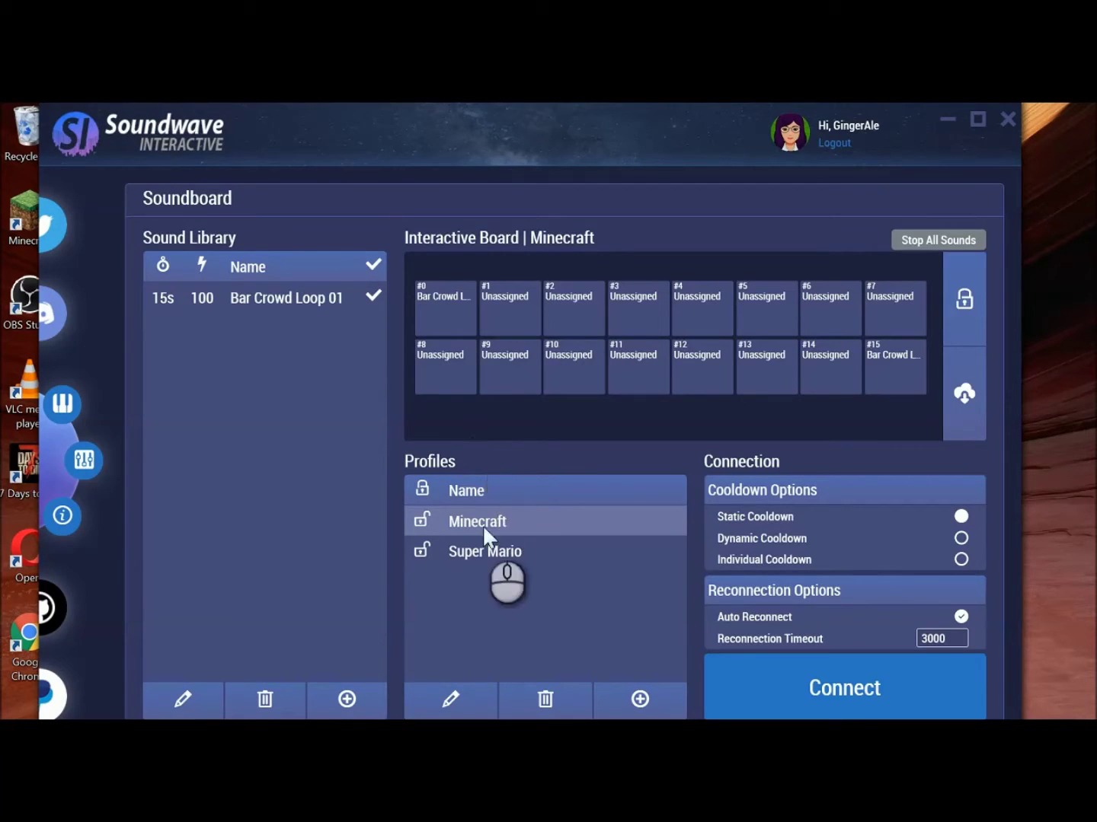
Check the Super Mario board, return to Minecraft, and open Bar Crowd Loop 01's edit panel.
left_click(482, 550)
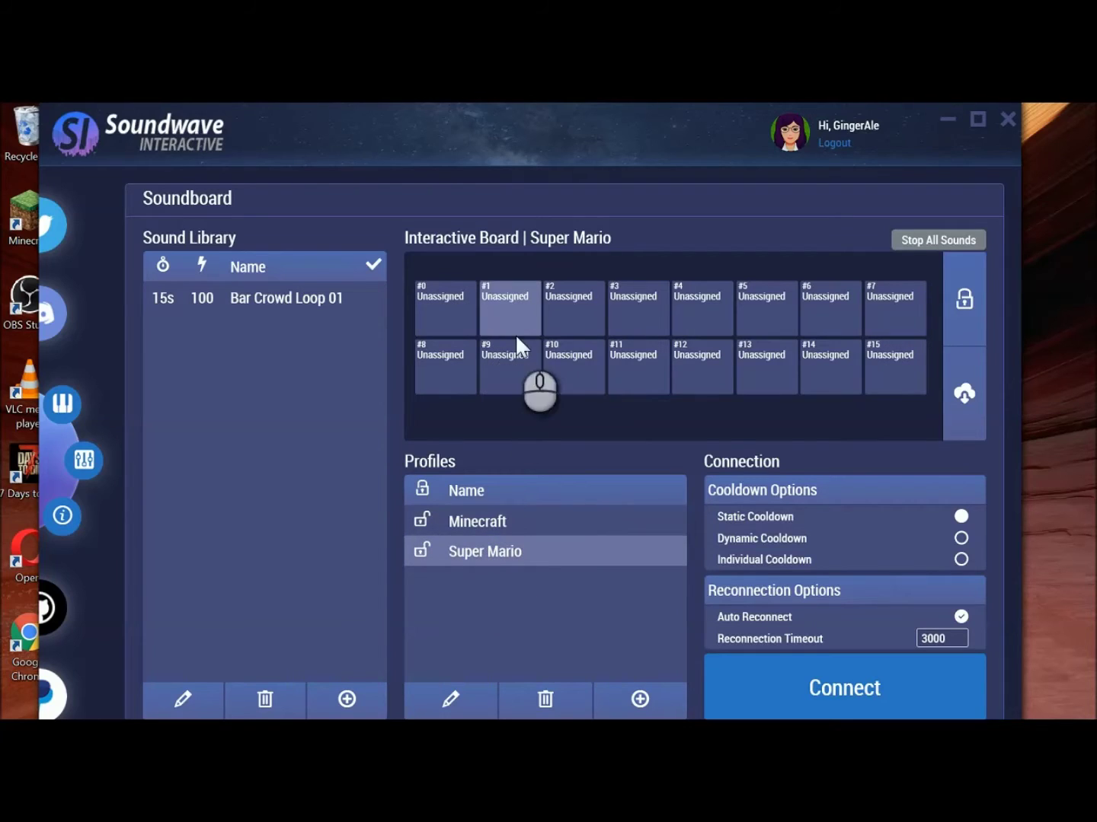
left_click(490, 518)
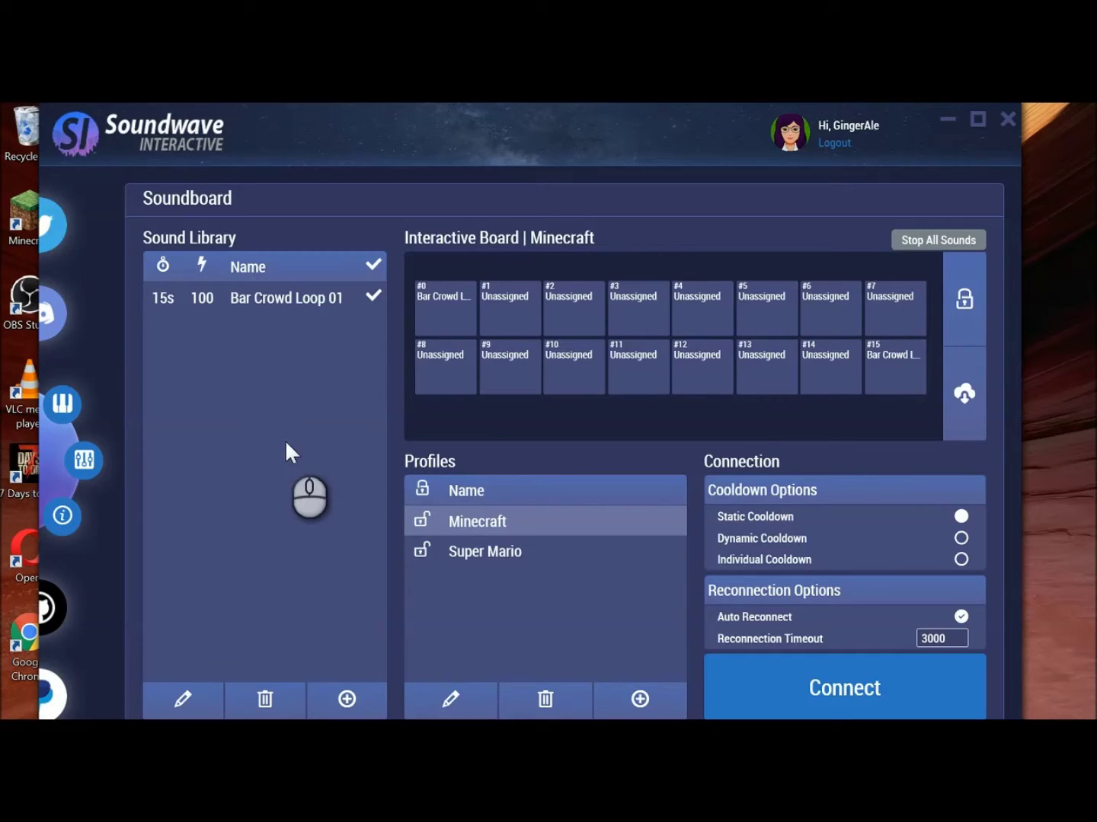
left_click(284, 301)
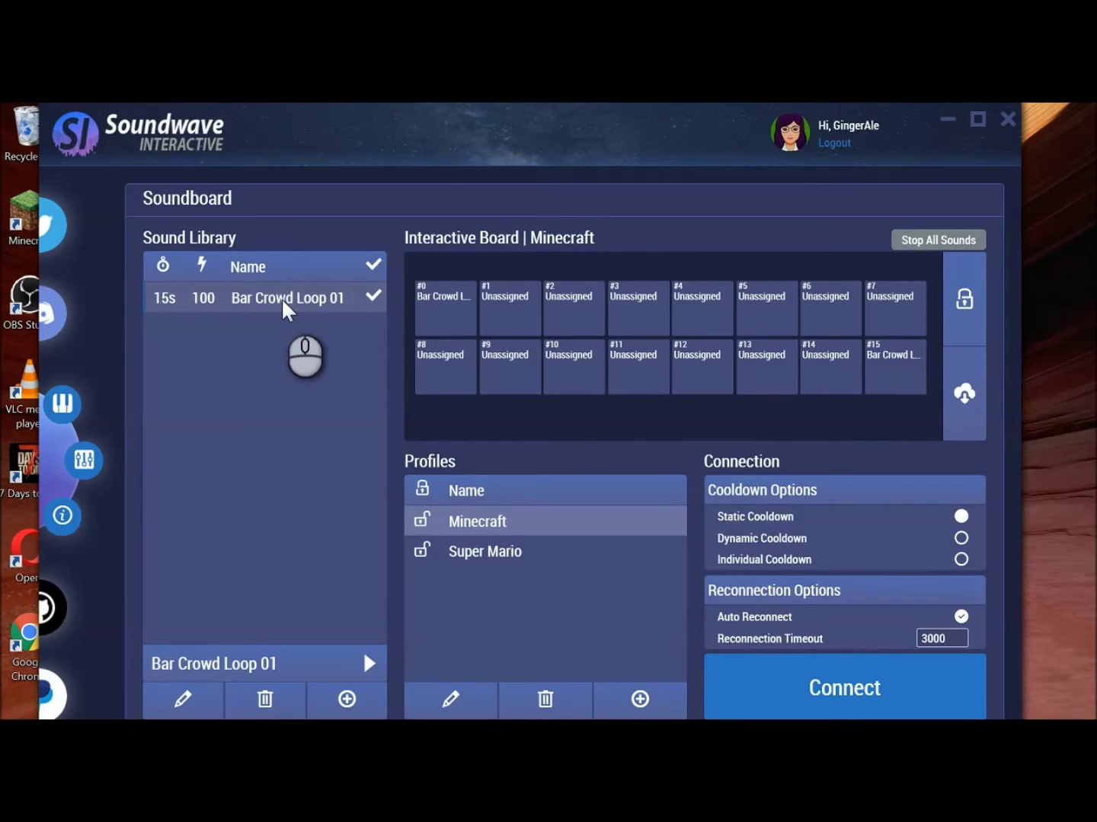
double_click(284, 299)
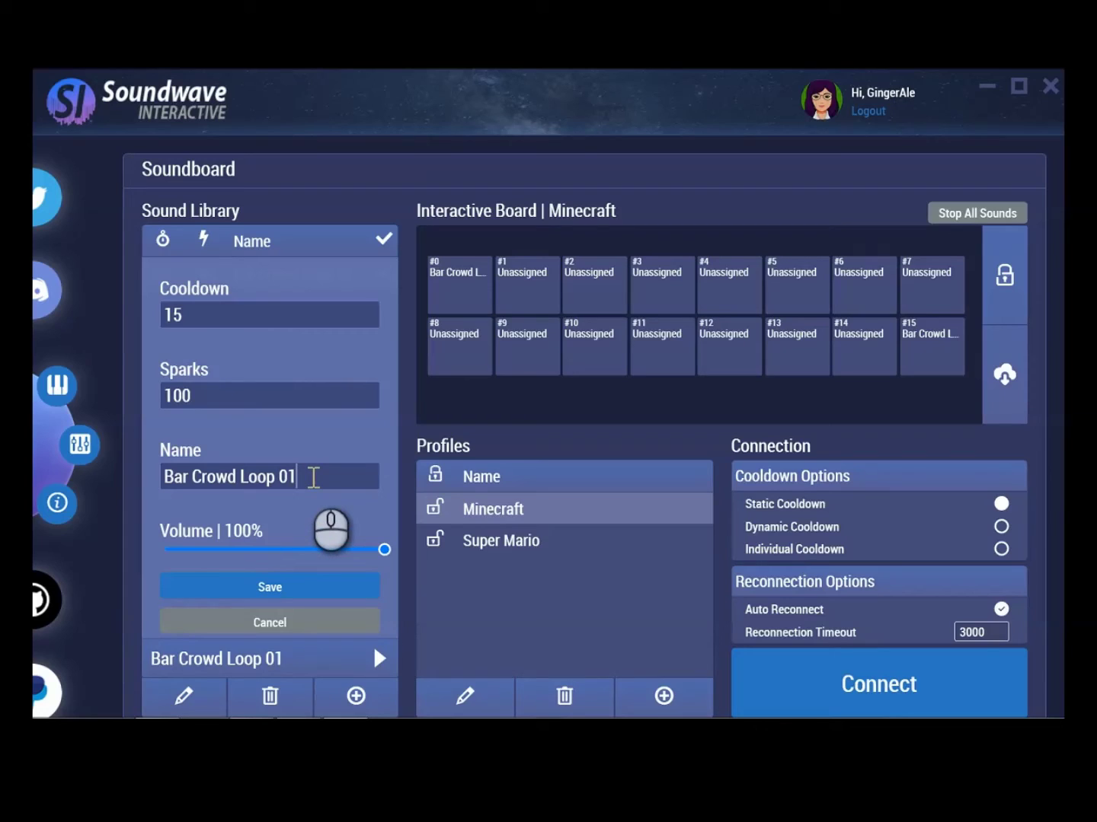
Rename the sound to Bar Crowd and set its sparks and cooldown to 10.
left_click(242, 478)
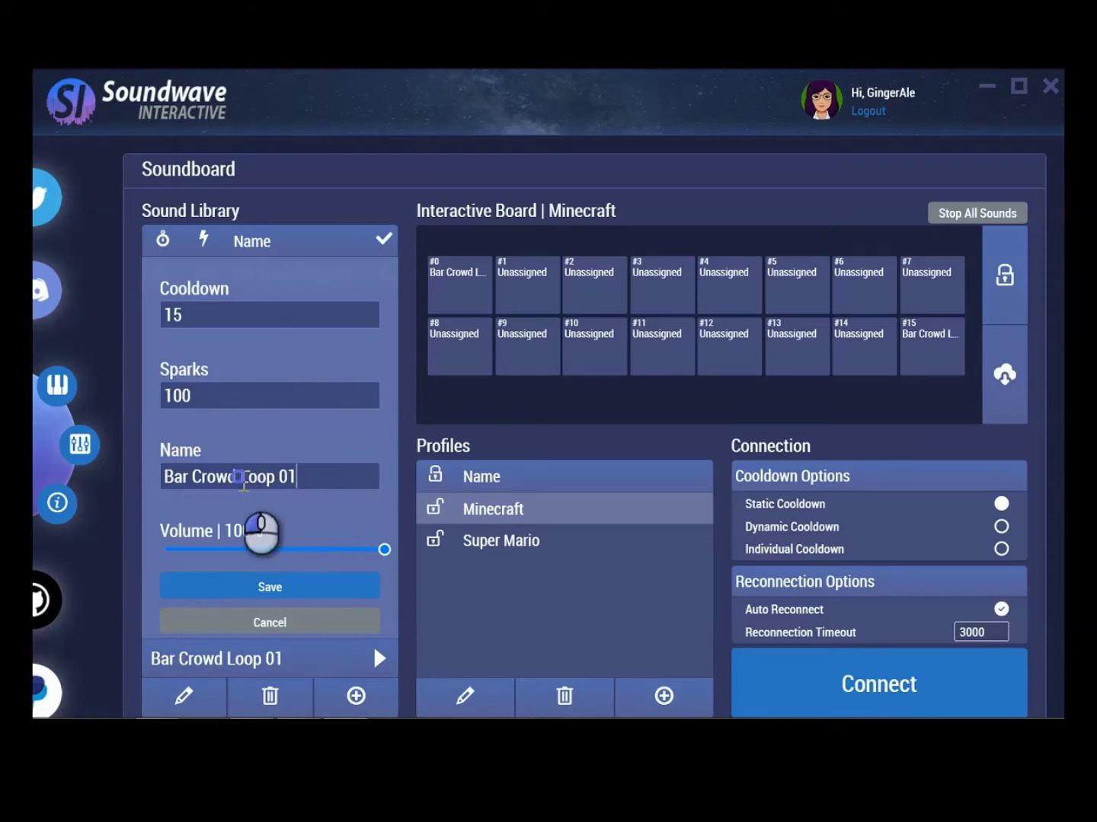
left_click_drag(242, 479, 350, 512)
key("BackSpace")
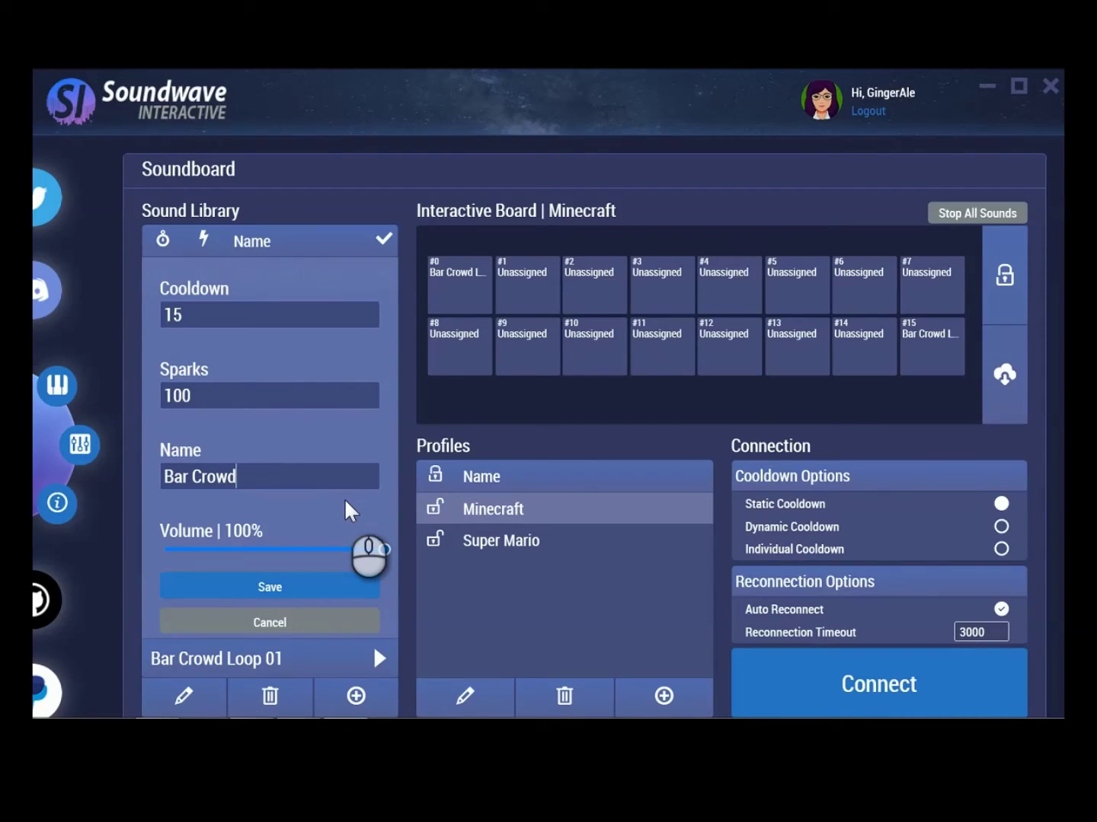
left_click_drag(223, 397, 104, 403)
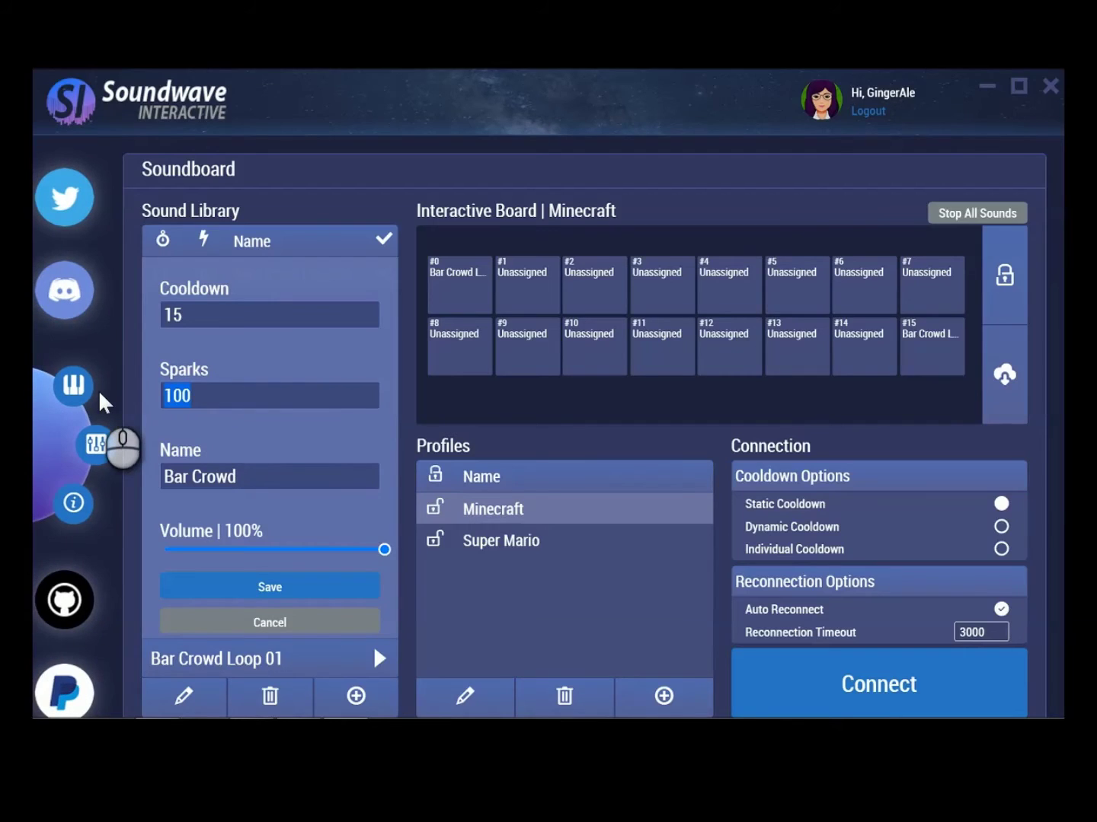
type("10")
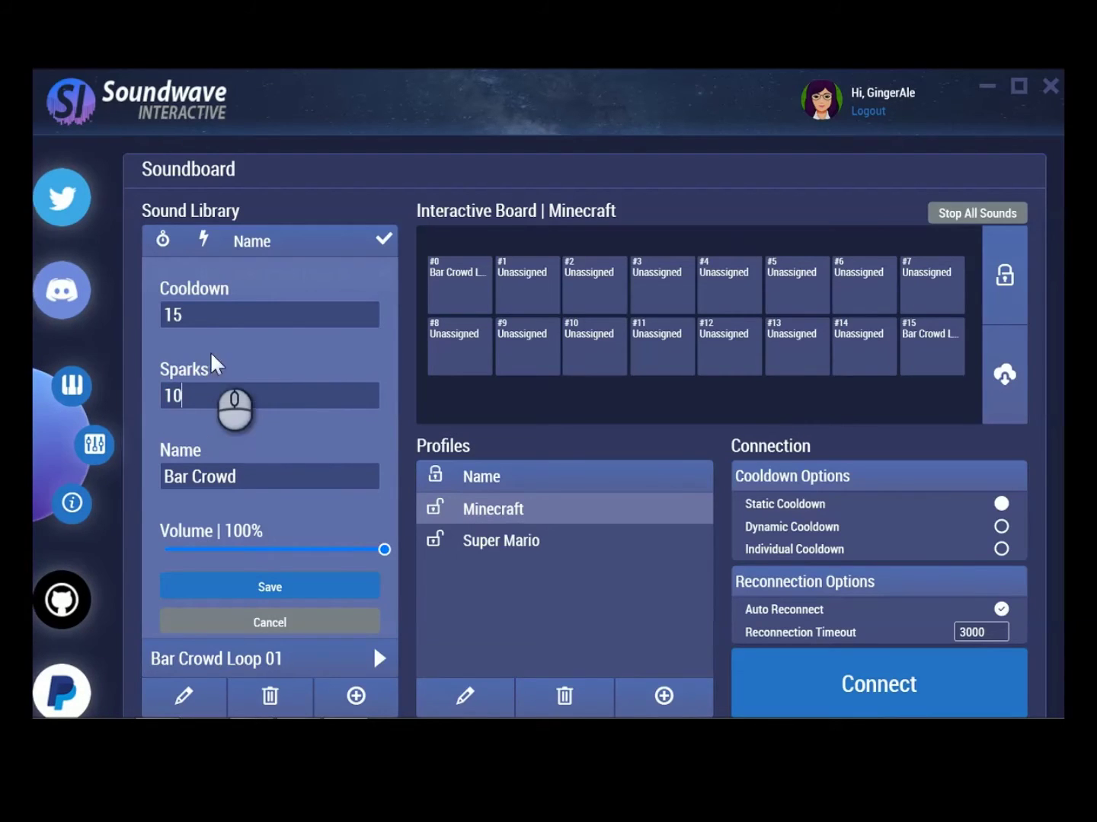
left_click_drag(204, 318, 142, 329)
type("10")
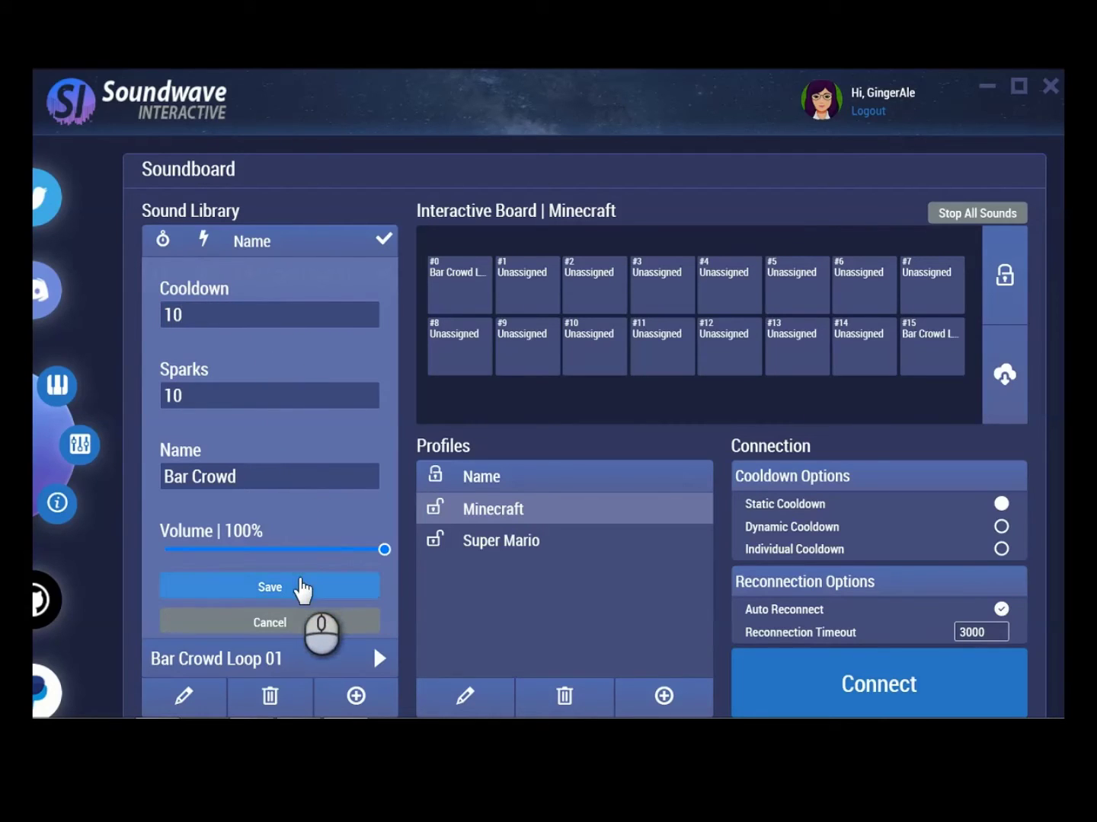
Lower Bar Crowd's volume to 9% while previewing, save it, and open Settings.
left_click_drag(385, 549, 245, 549)
left_click(380, 658)
left_click_drag(245, 550, 191, 554)
left_click(379, 660)
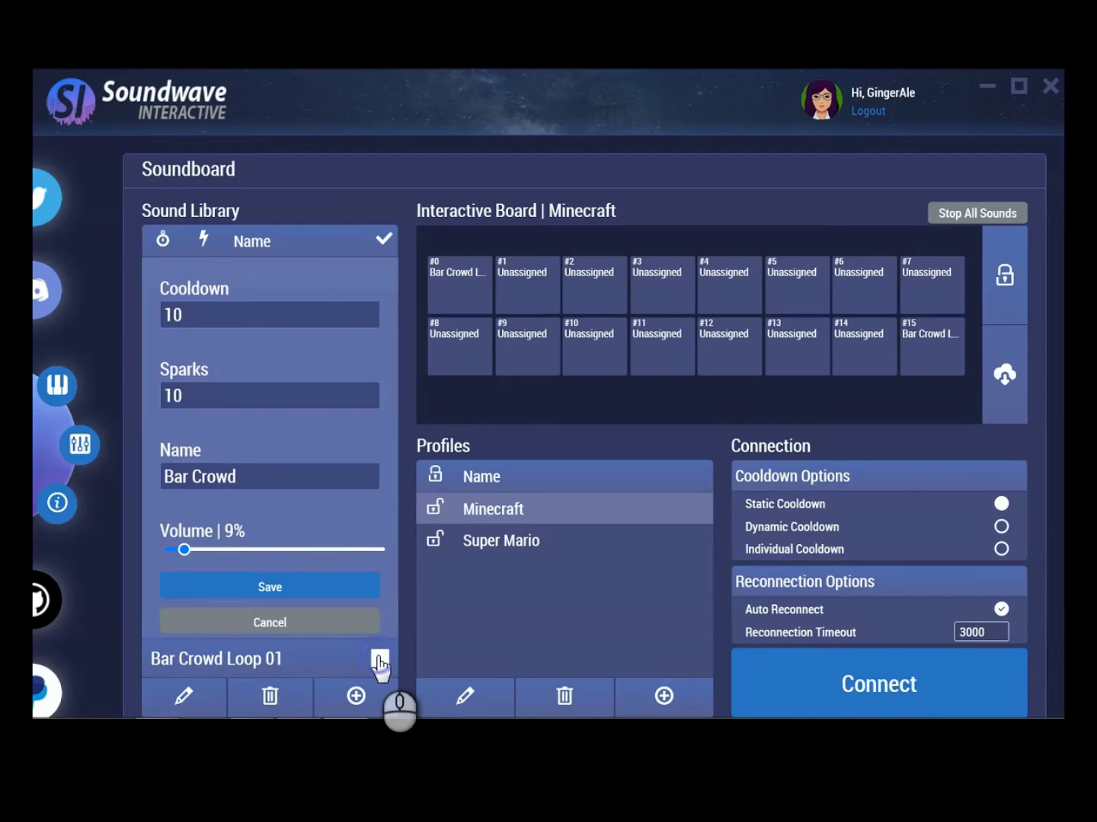
left_click(355, 587)
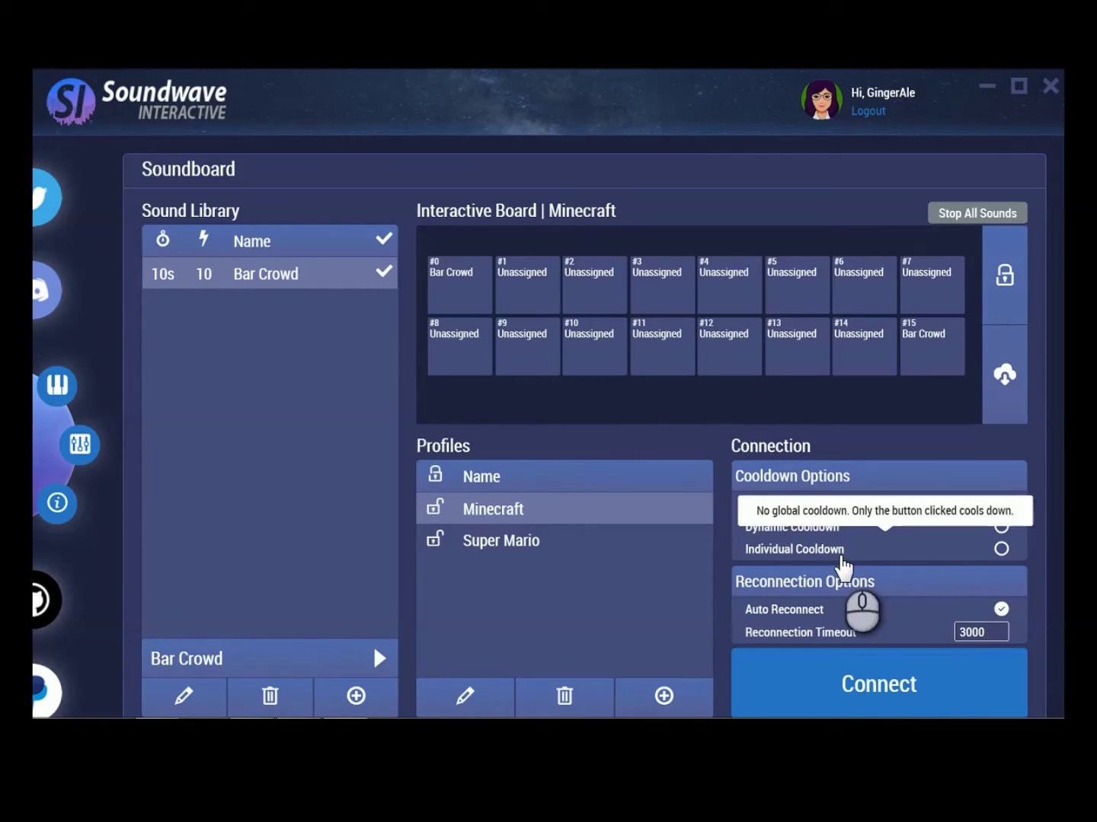
left_click(96, 454)
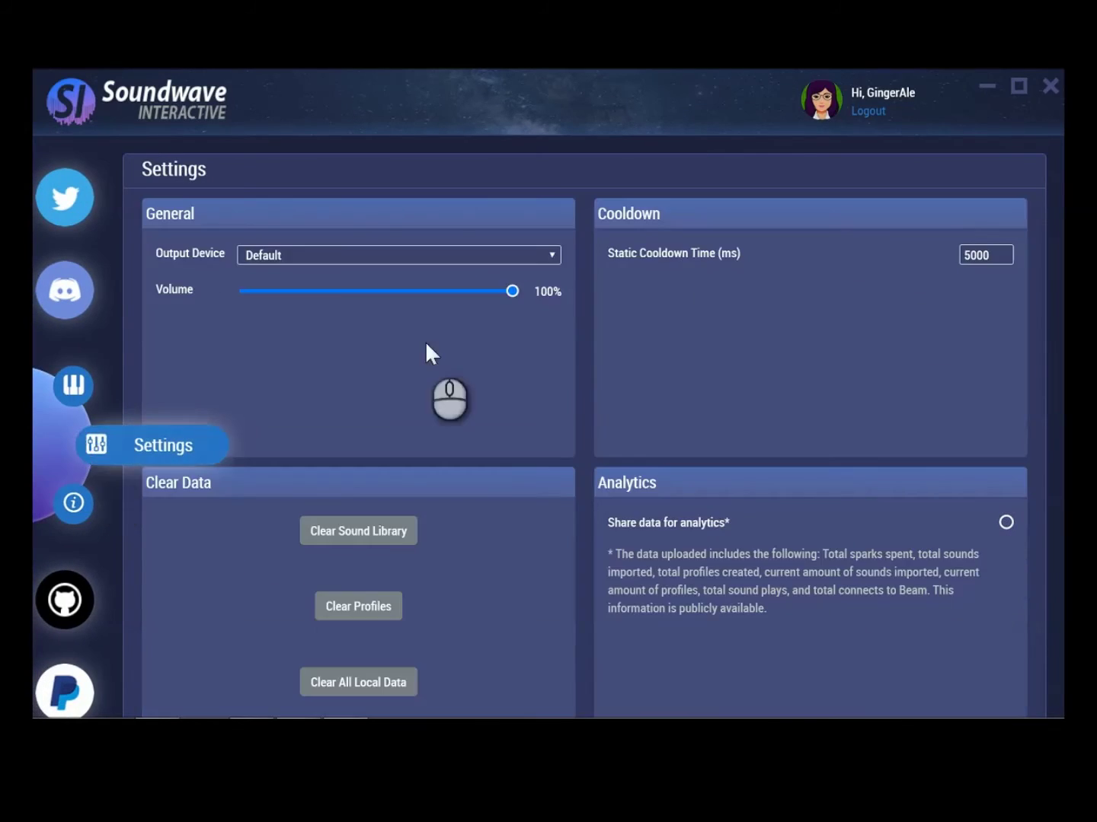
left_click(1008, 253)
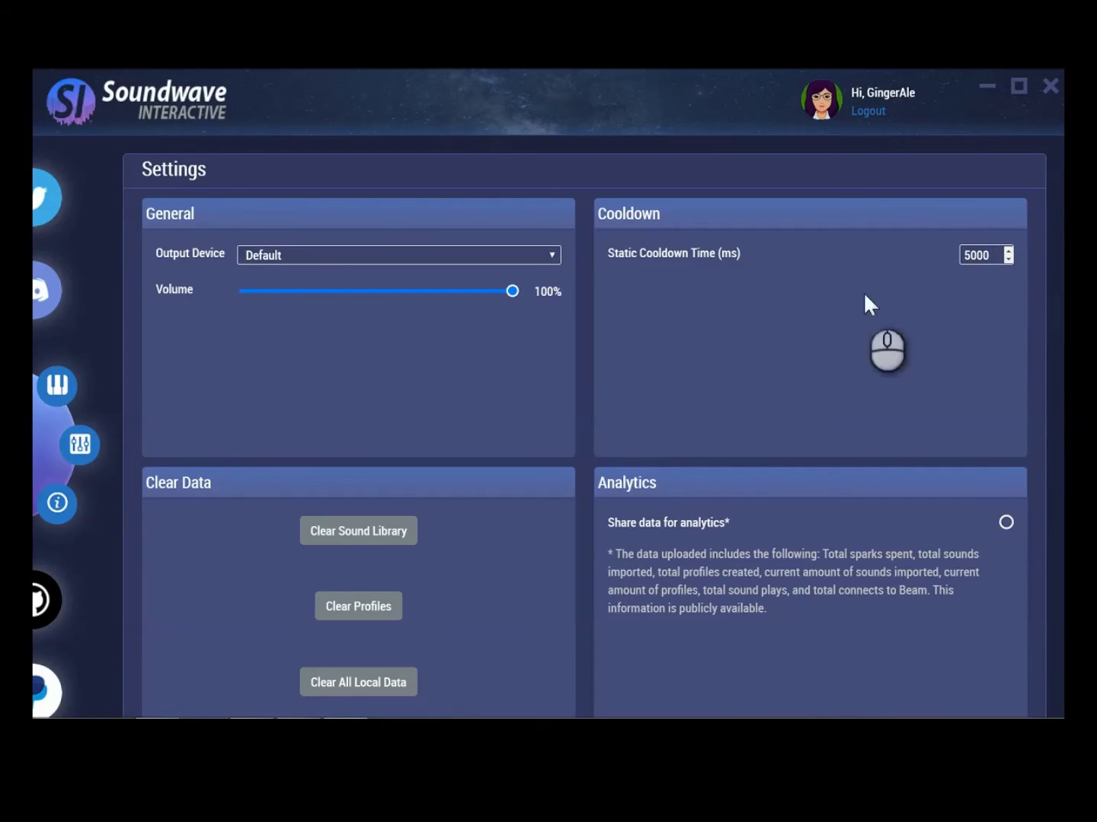
left_click(551, 254)
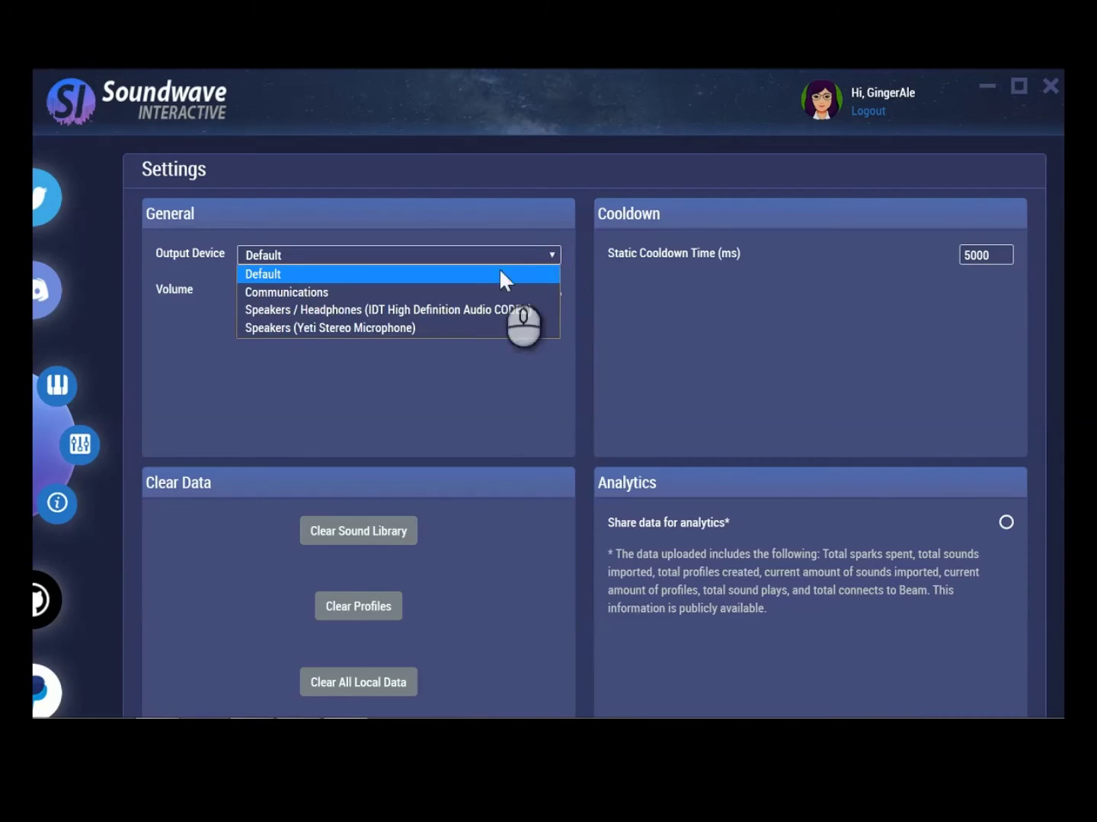
left_click(551, 256)
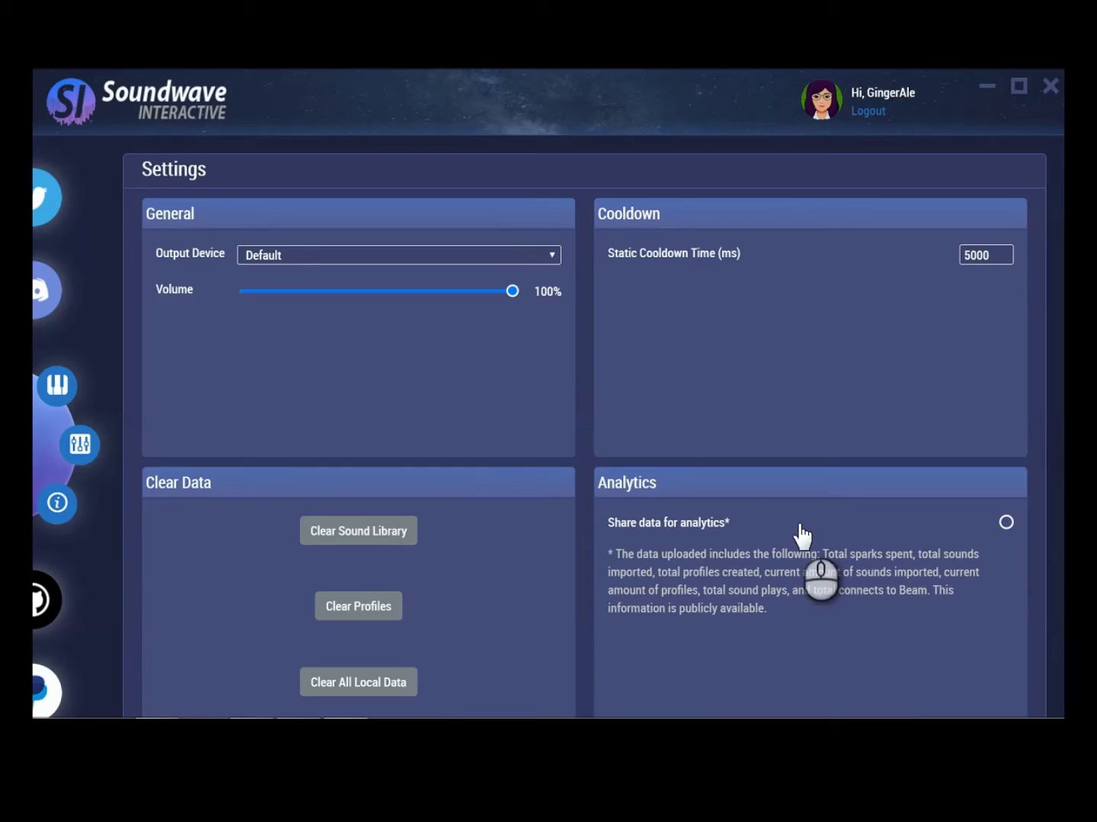
mouse_move(76, 385)
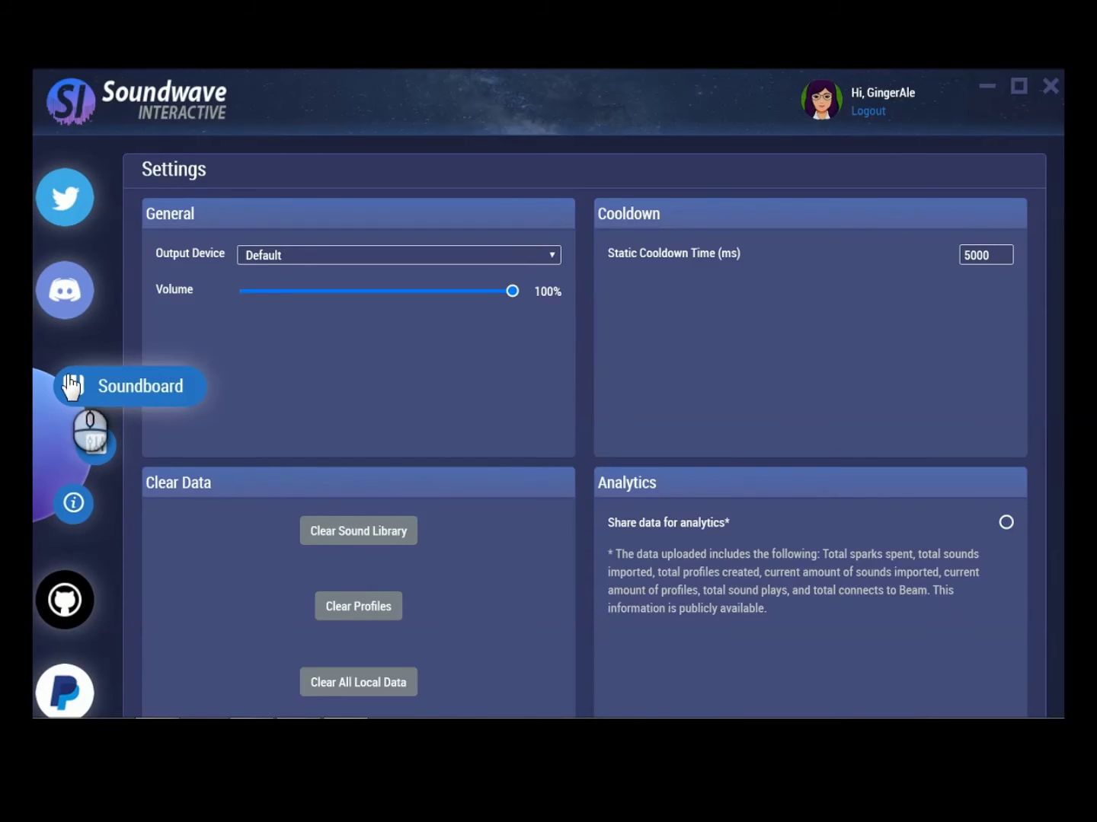
left_click(72, 386)
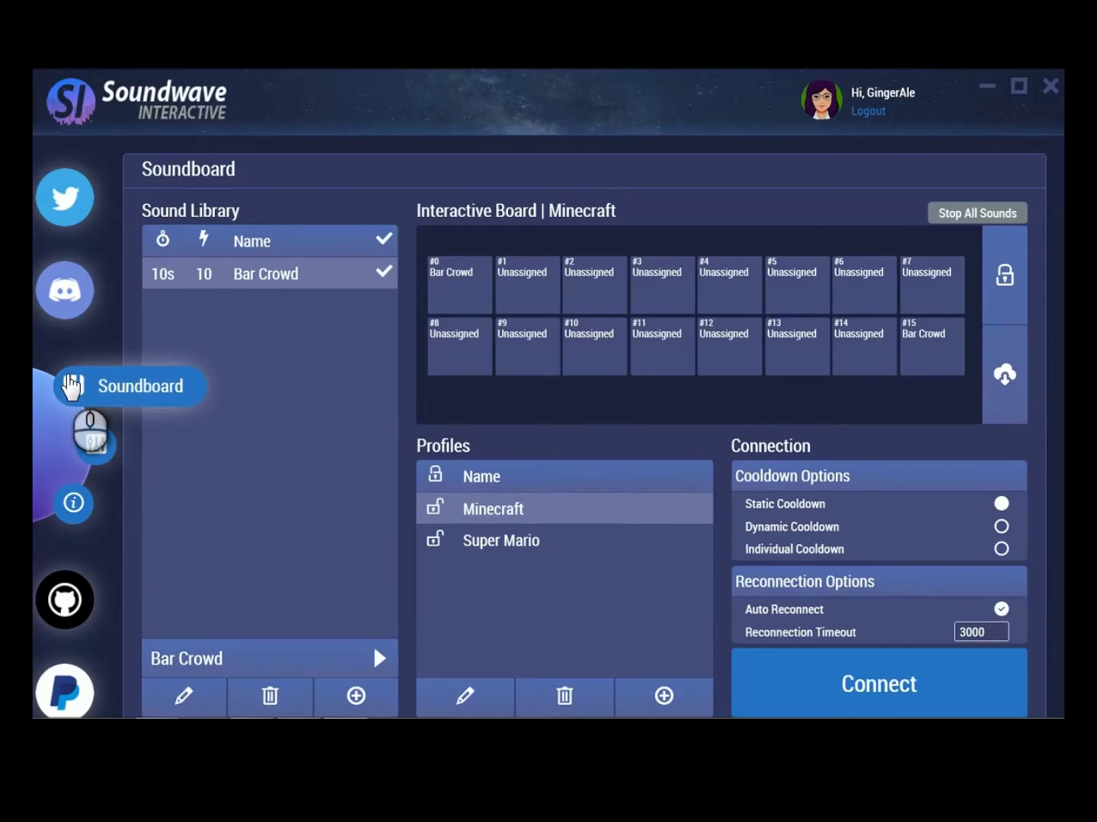
left_click(74, 507)
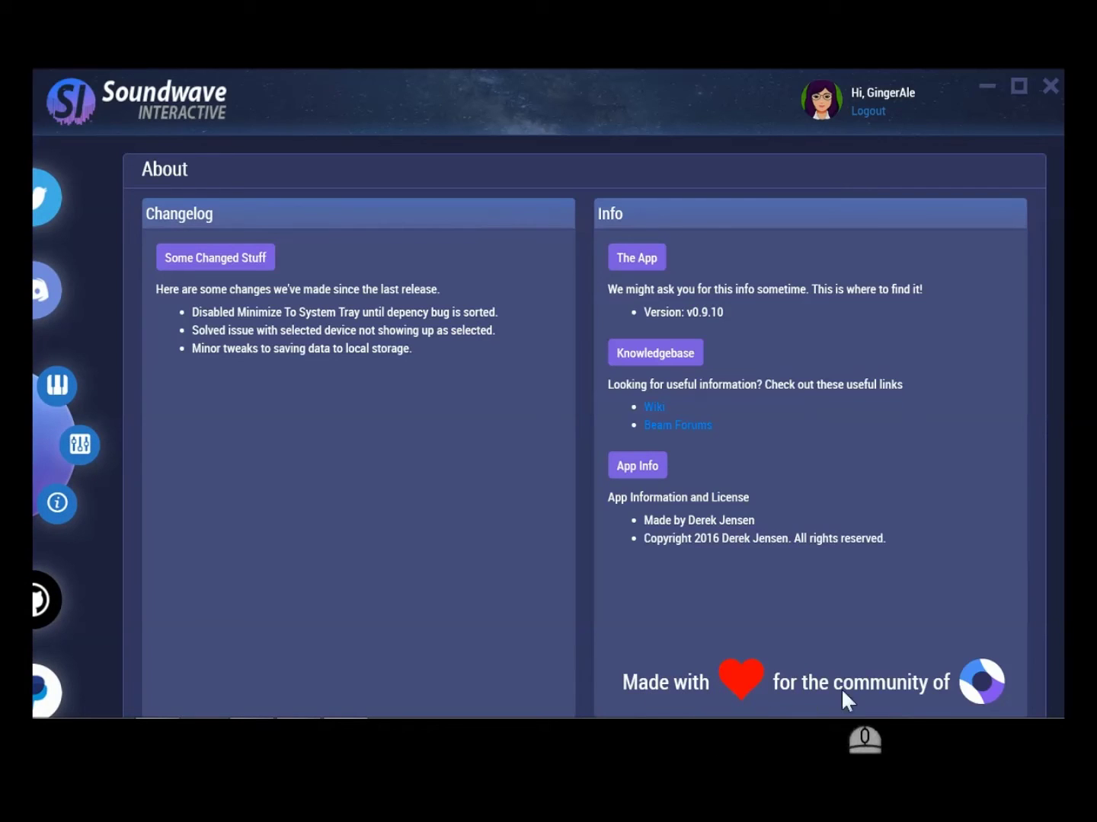
left_click(95, 448)
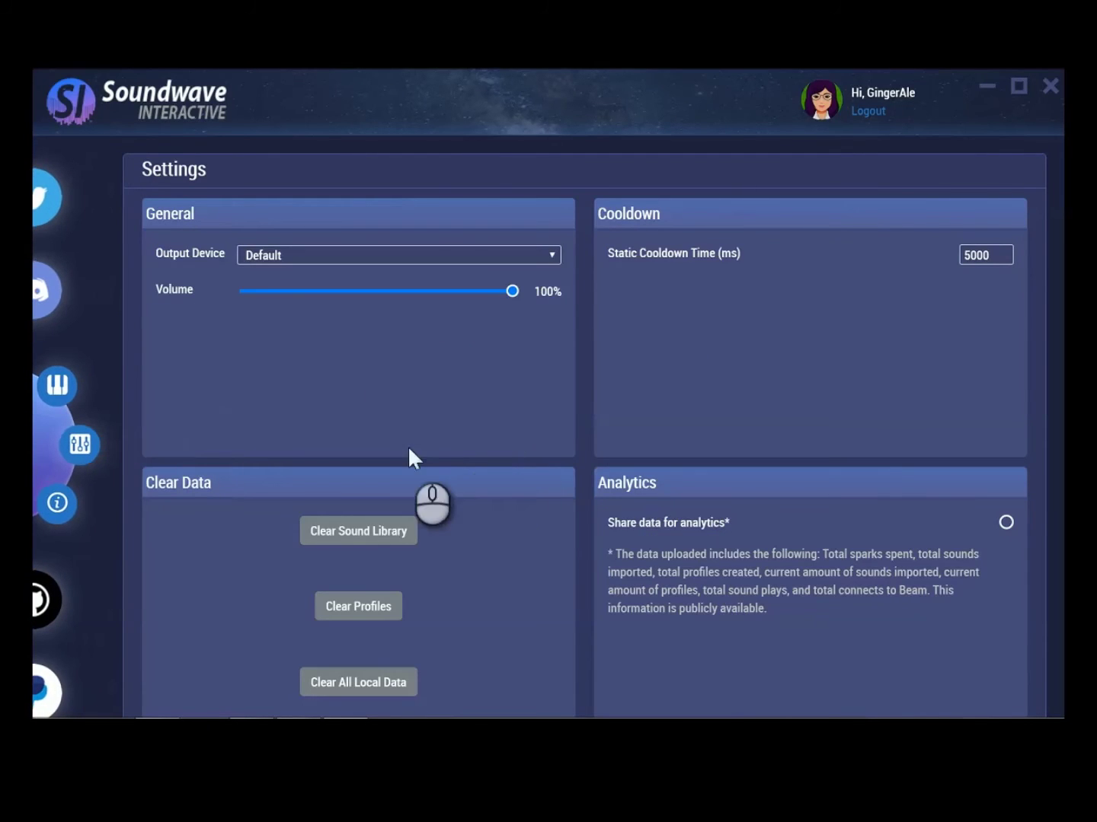
Load the Super Mario board, disconnect, unlock and relock the padlock, then reconnect to Beam.
left_click(65, 385)
left_click(572, 541)
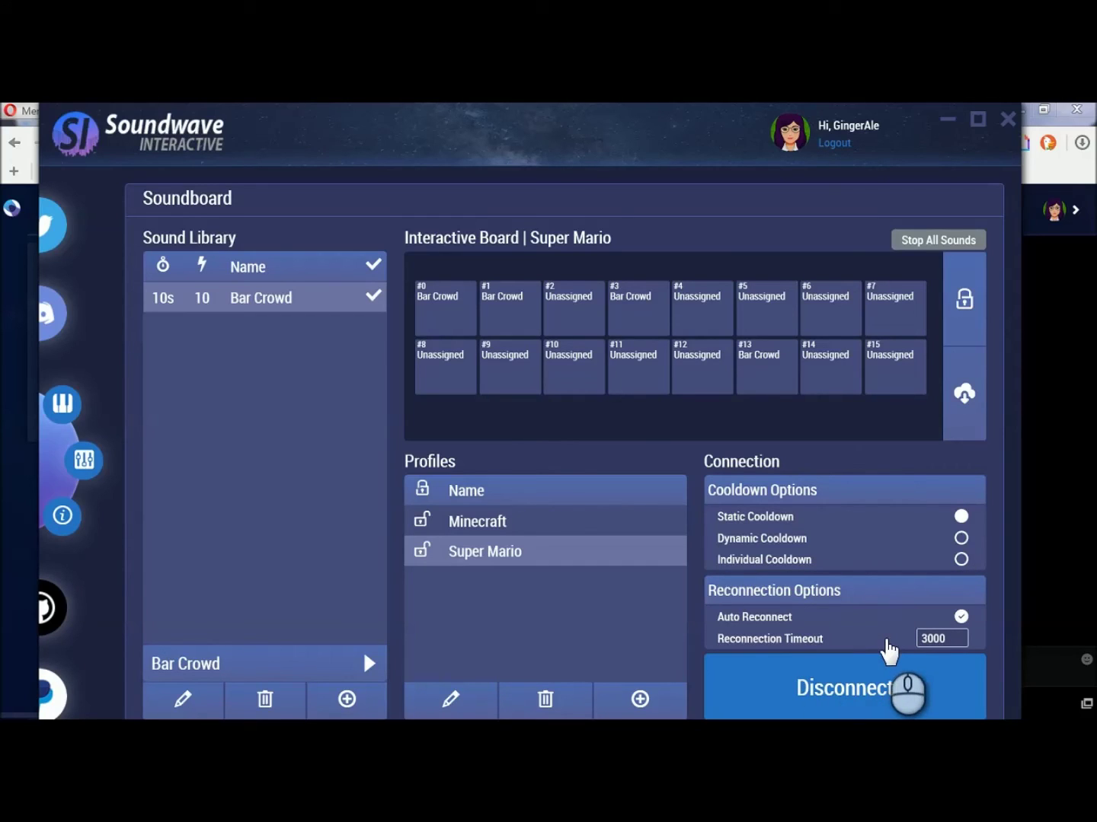
left_click(893, 680)
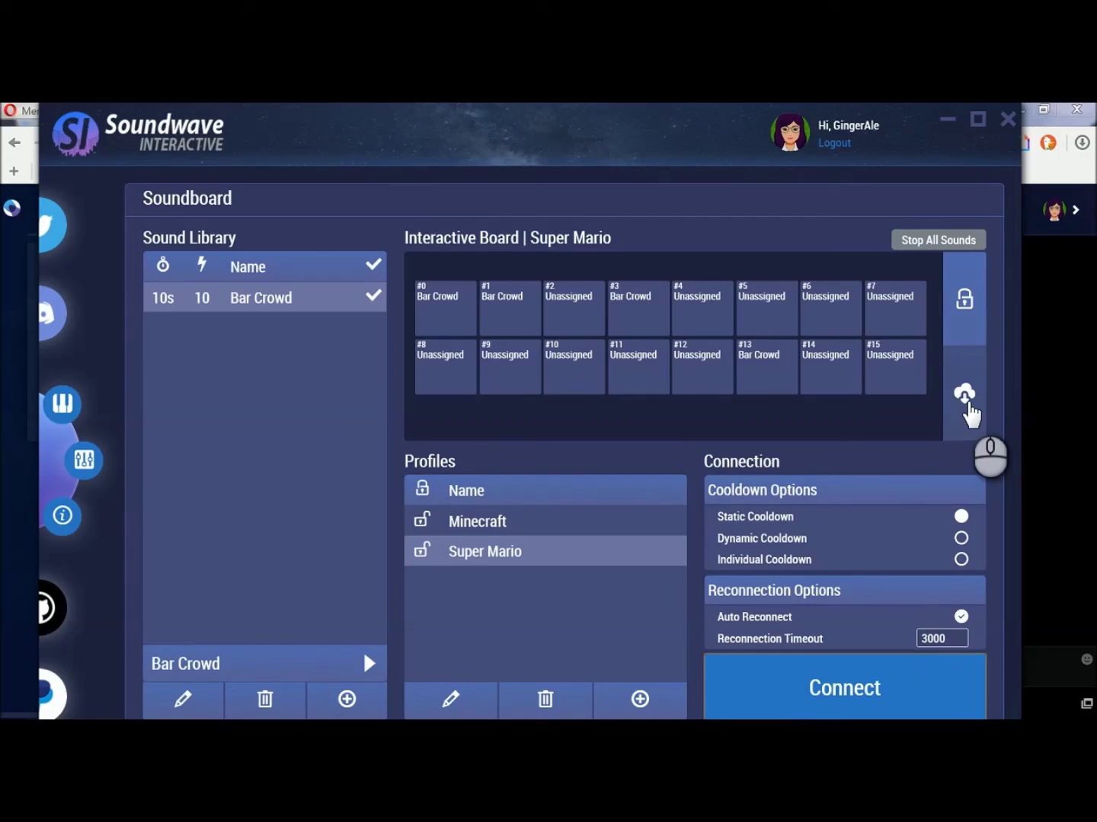
left_click(965, 305)
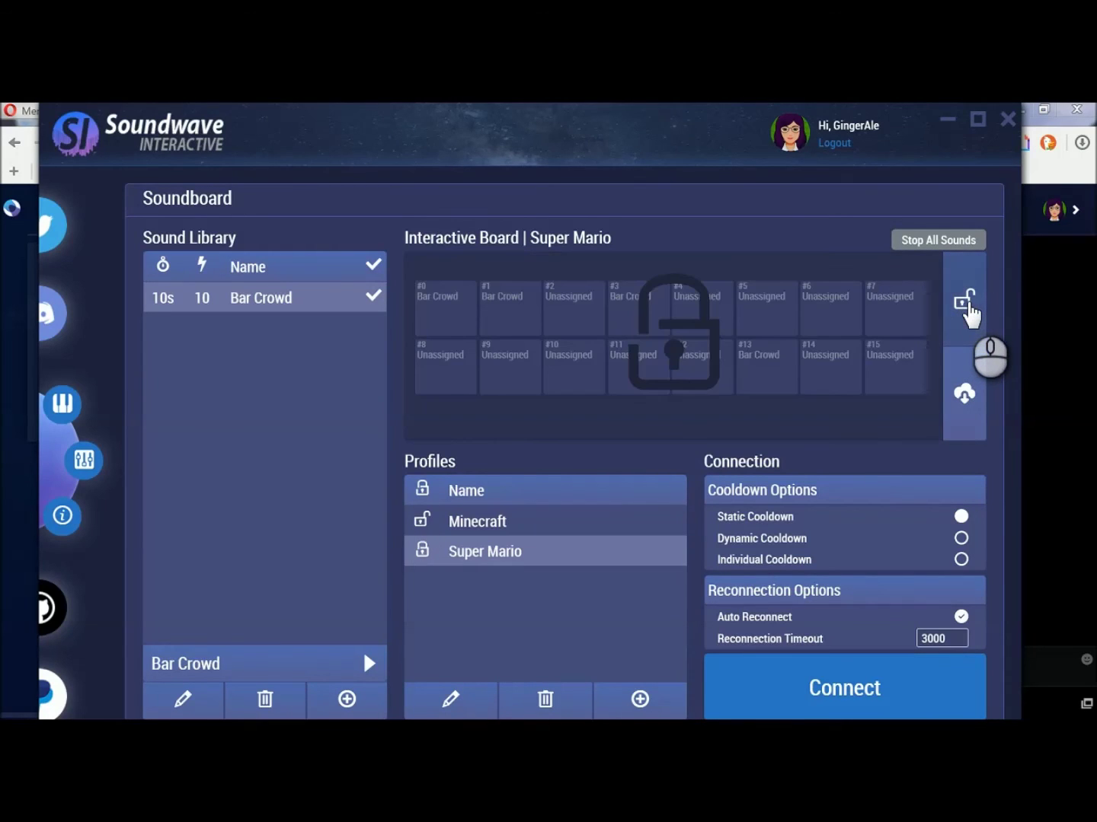
left_click(967, 306)
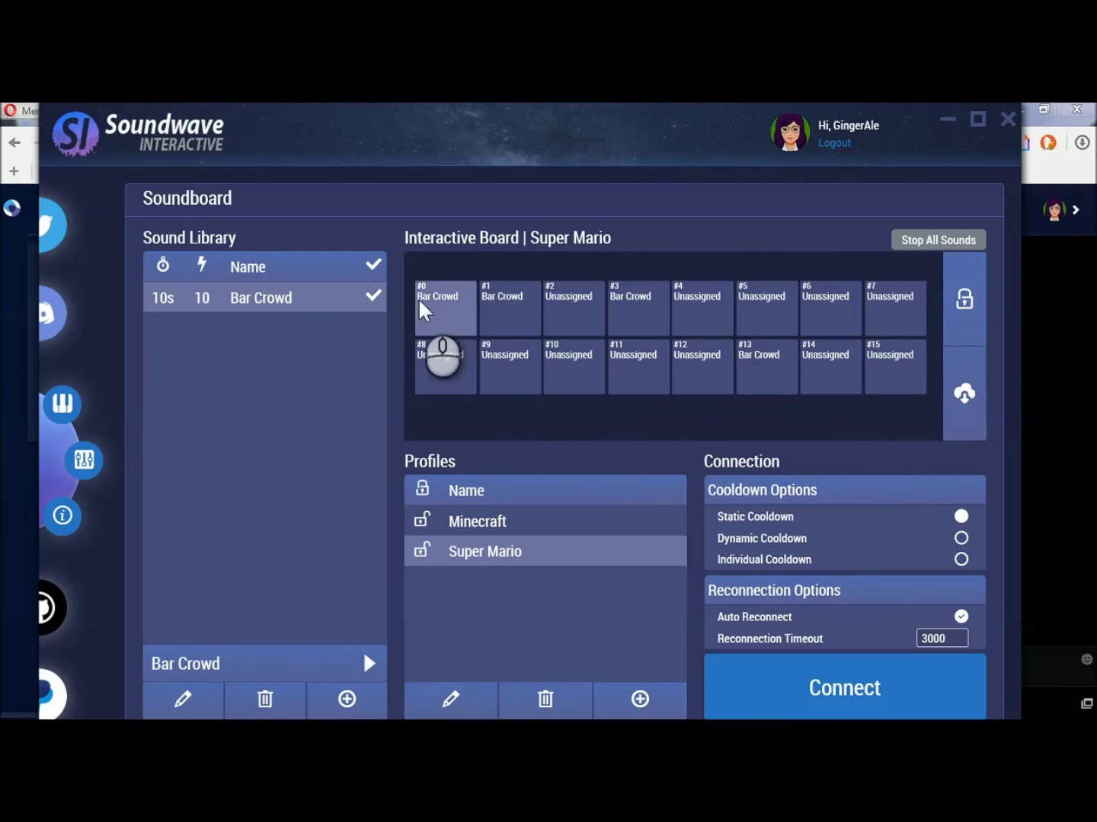
left_click(833, 703)
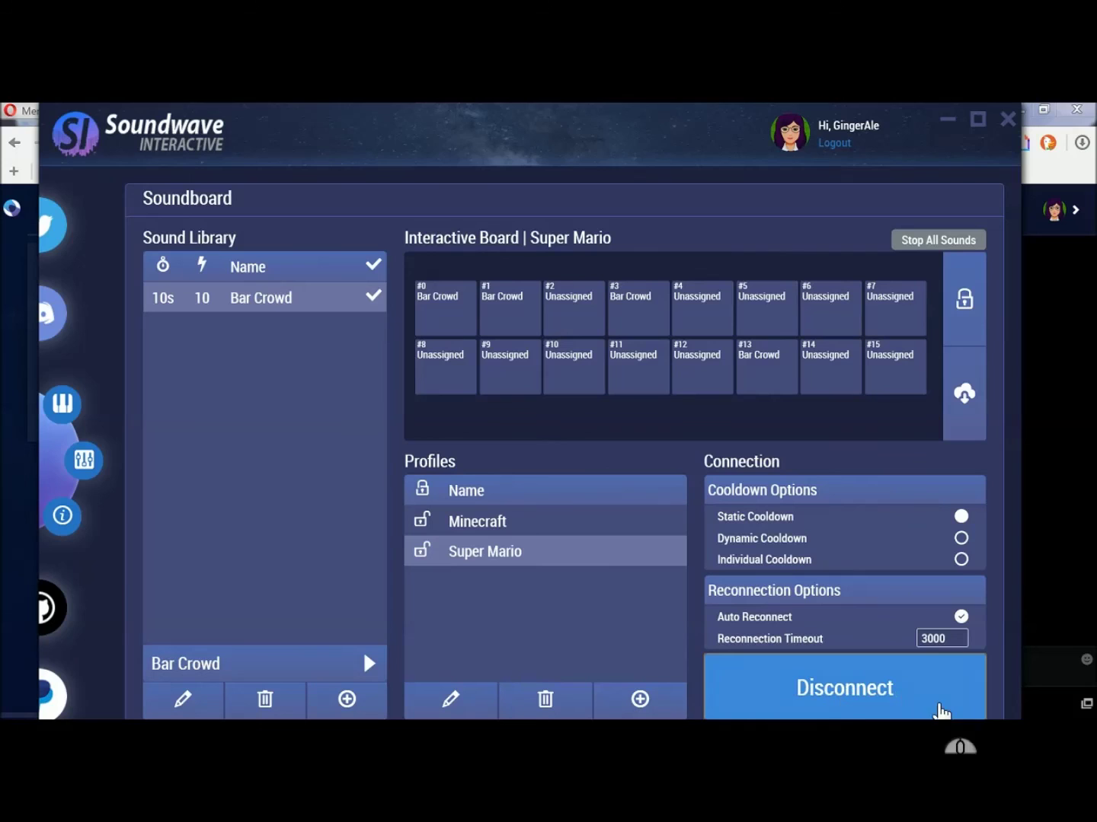
Check the live Bar Crowd buttons on the Beam channel, then disconnect the soundboard.
left_click(1064, 423)
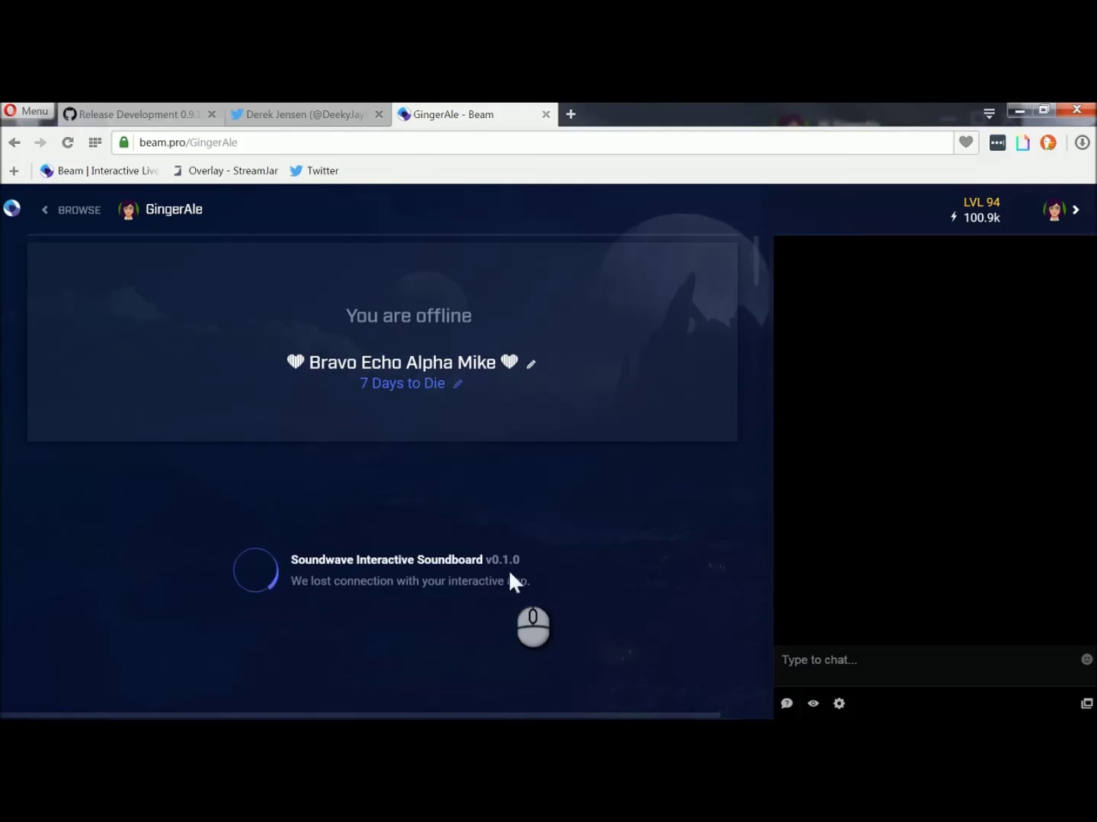
left_click(1018, 114)
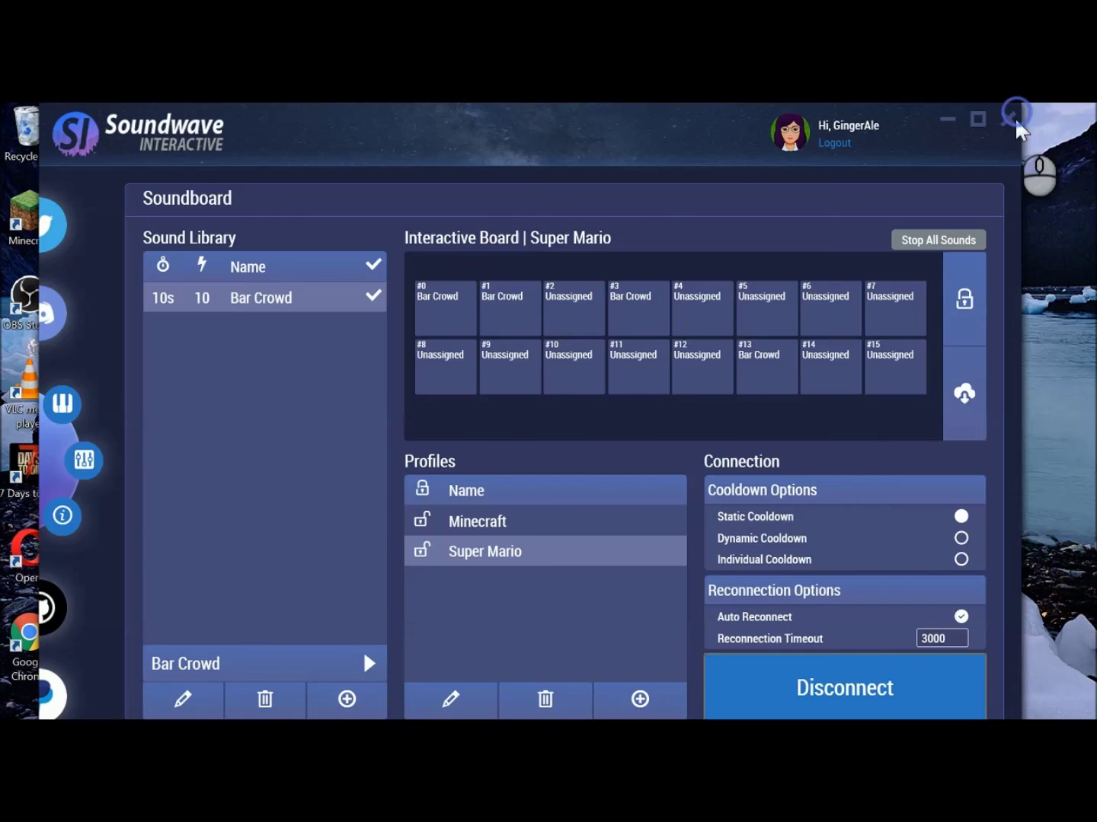
left_click(851, 708)
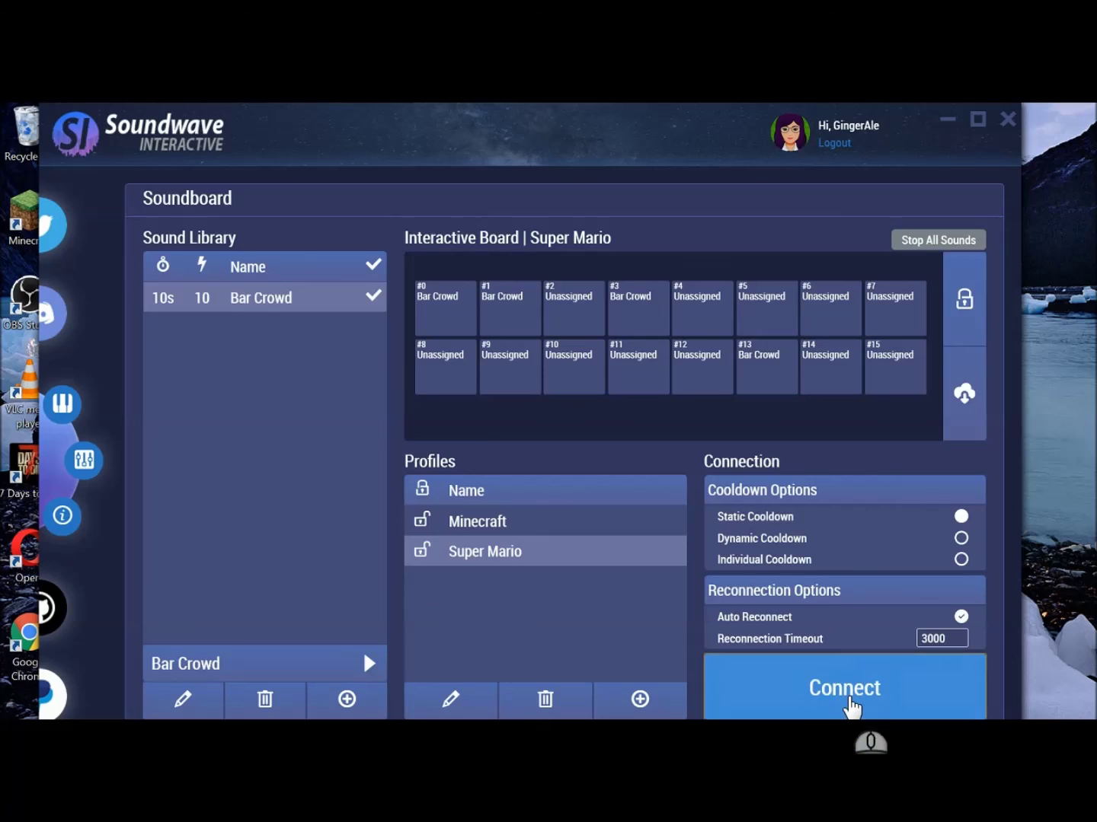